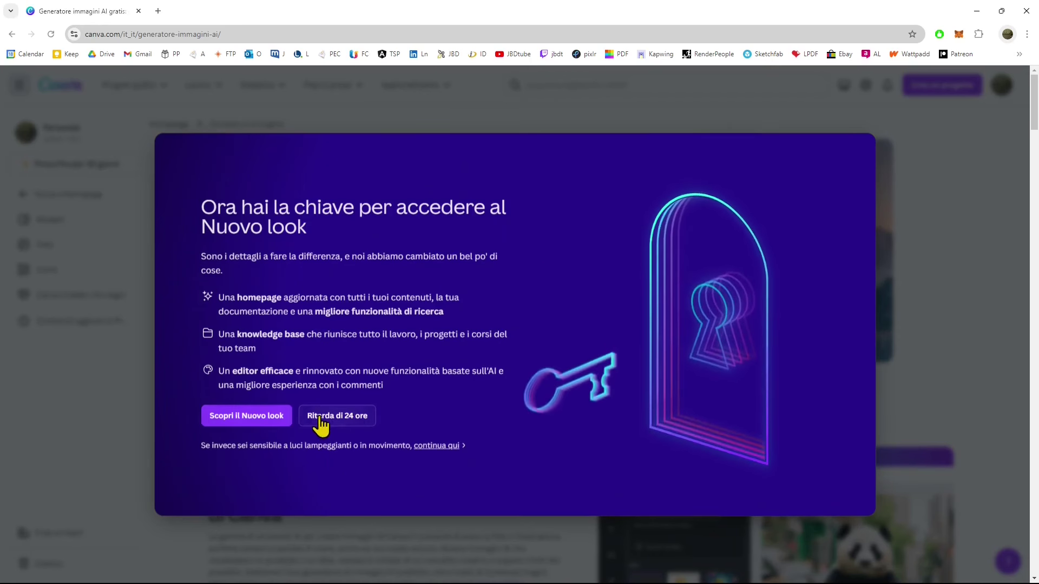
Step: Dismiss the new-look announcement and preview the Vivace, Concettuale and Sognante image styles
left_click(263, 418)
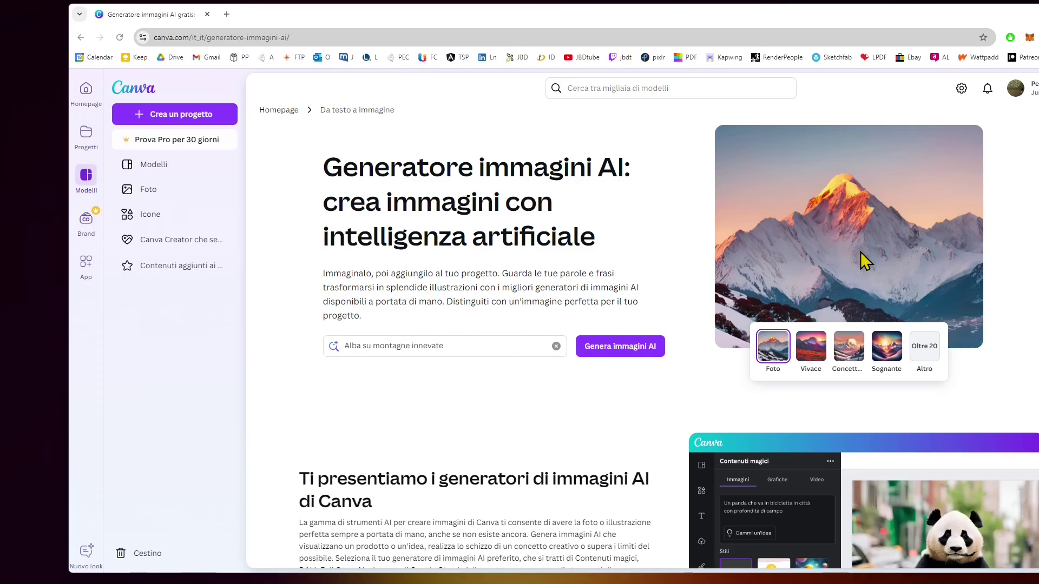
left_click(808, 359)
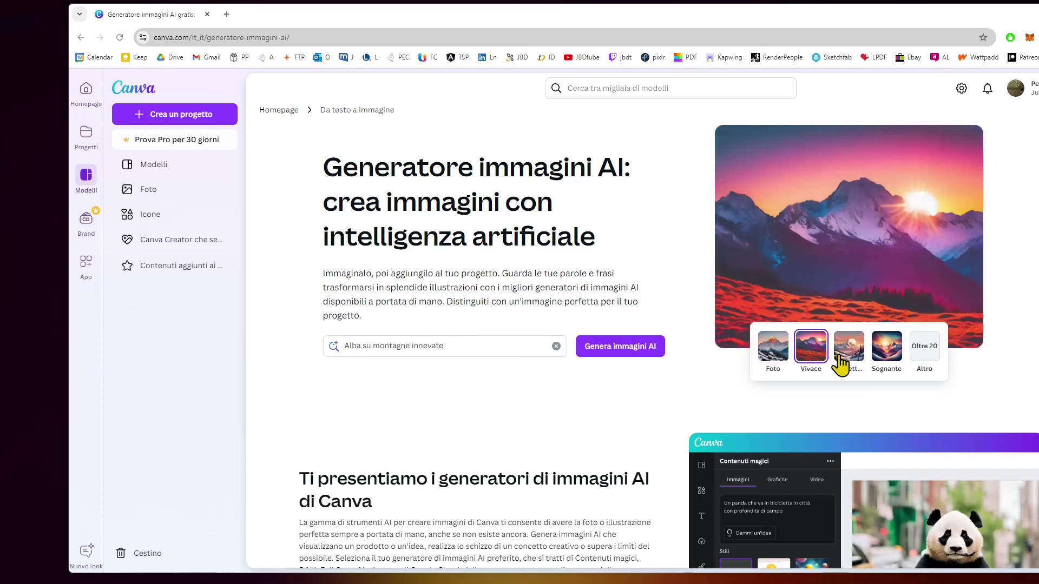
left_click(841, 360)
left_click(894, 362)
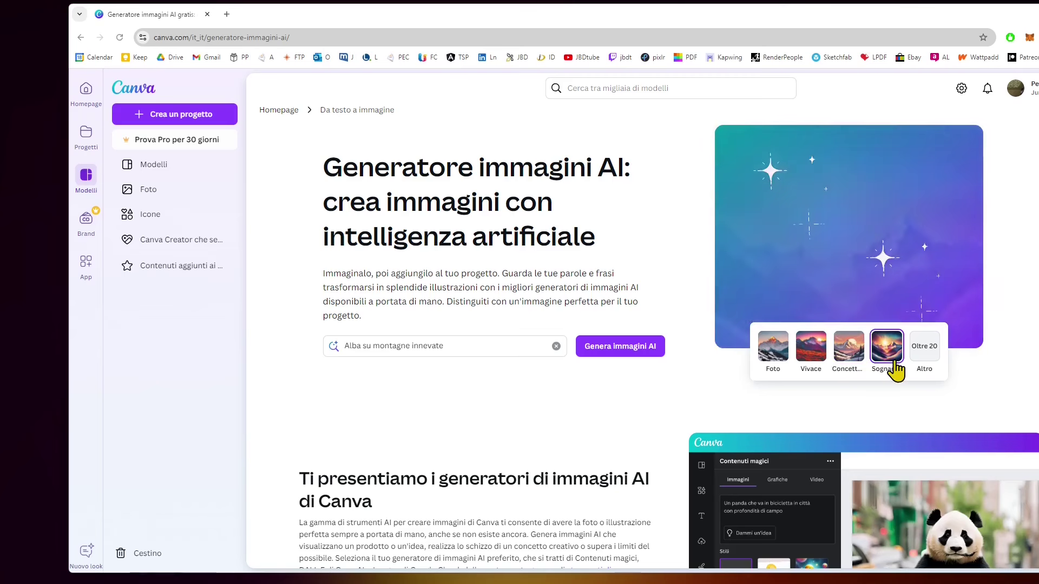
Step: Select the whole prompt 'Alba su montagne innevate'
left_click_drag(450, 348, 366, 348)
left_click(464, 372)
left_click_drag(449, 349, 324, 360)
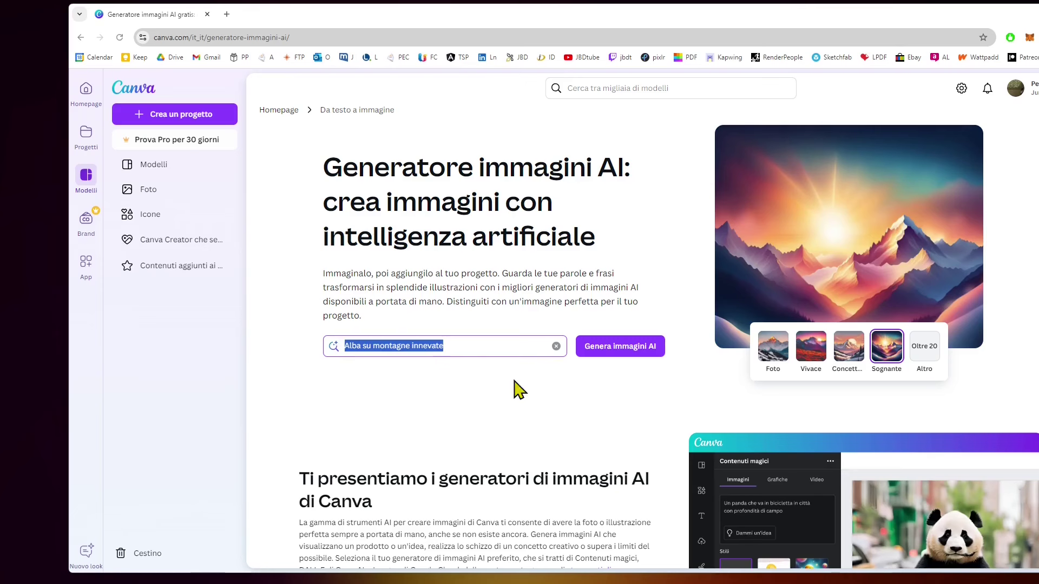
Step: Switch the preview back to Vivace and browse further image styles up to Acquerello
left_click(816, 363)
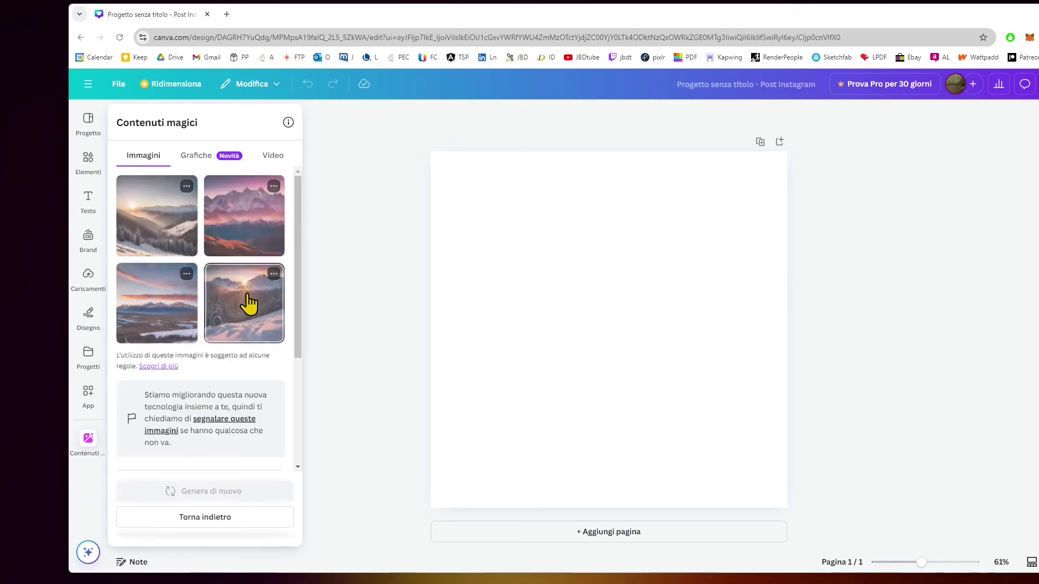
scroll(204, 332, "down", 2)
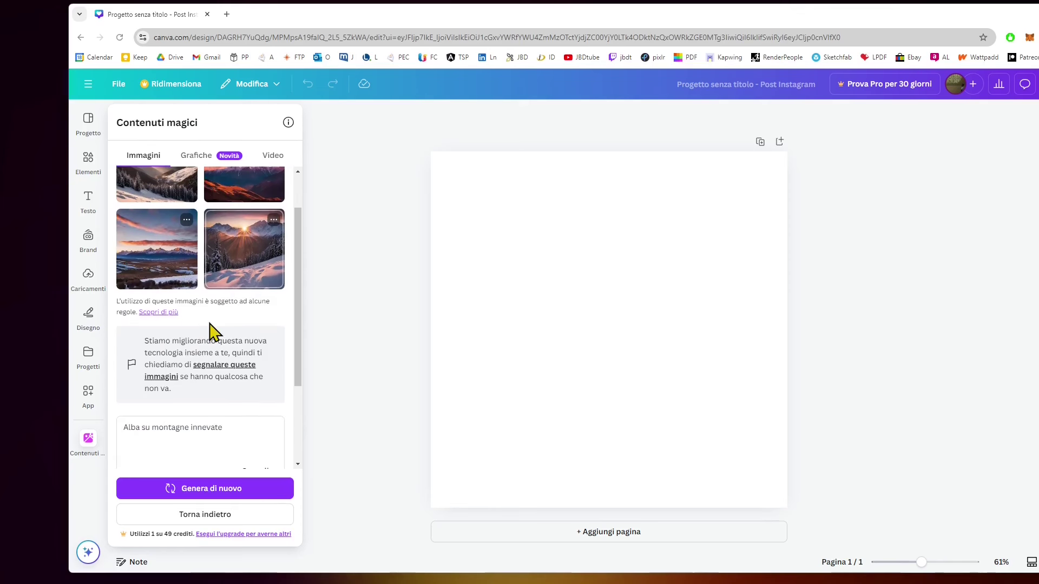
scroll(211, 331, "up", 2)
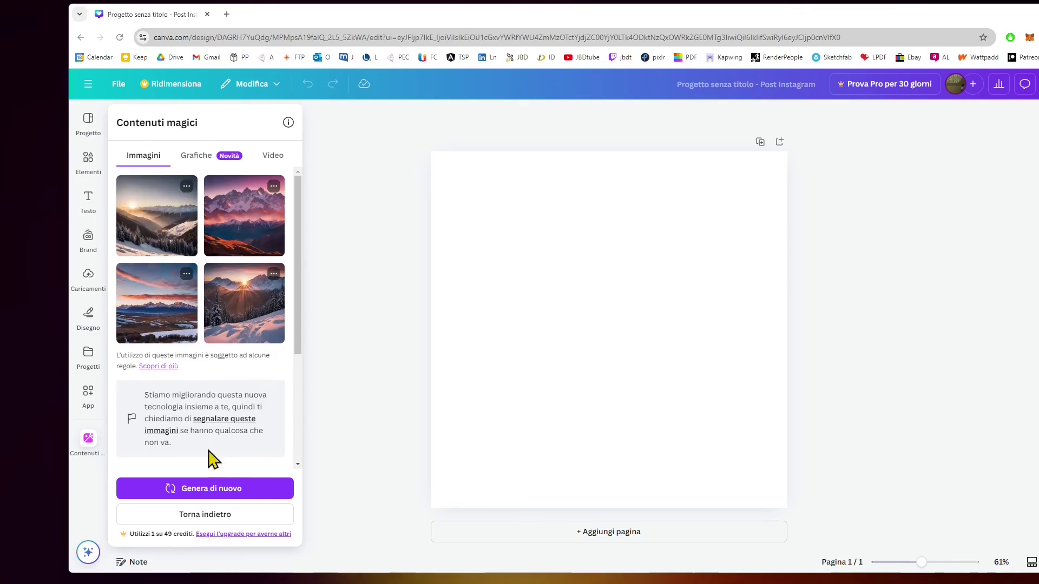
scroll(219, 464, "down", 3)
scroll(218, 363, "down", 1)
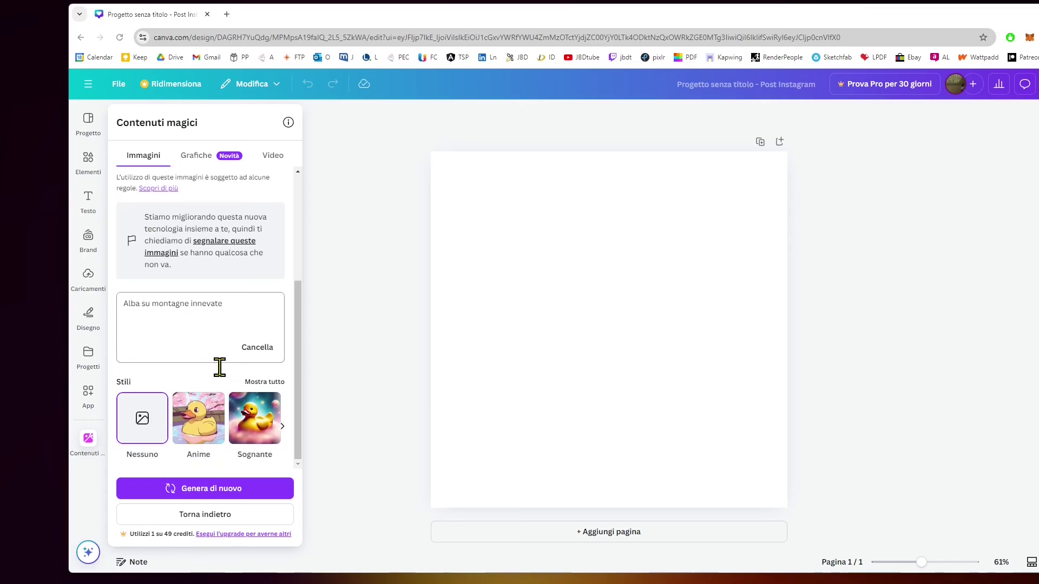
left_click(284, 430)
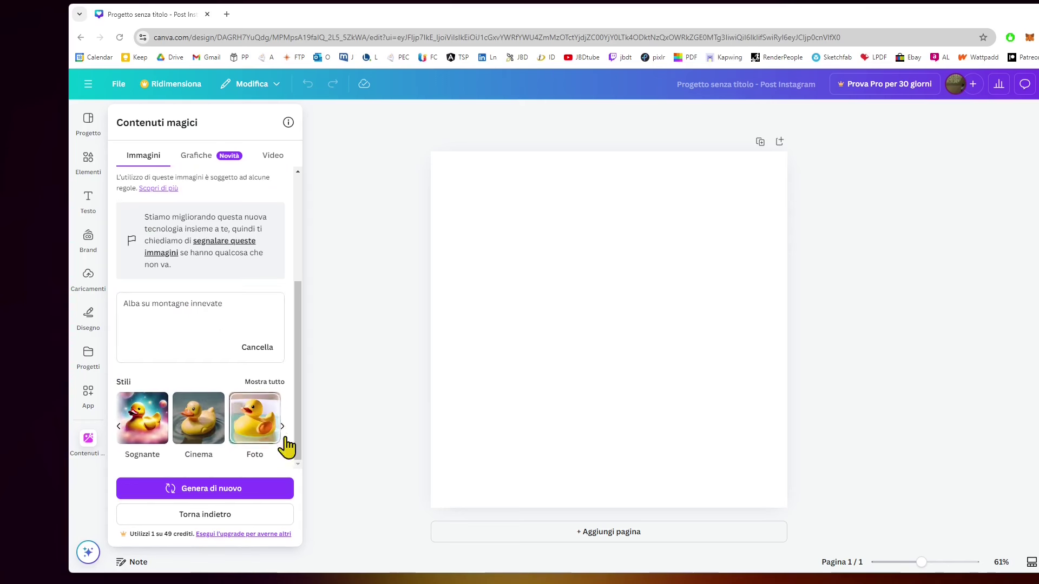
left_click(283, 432)
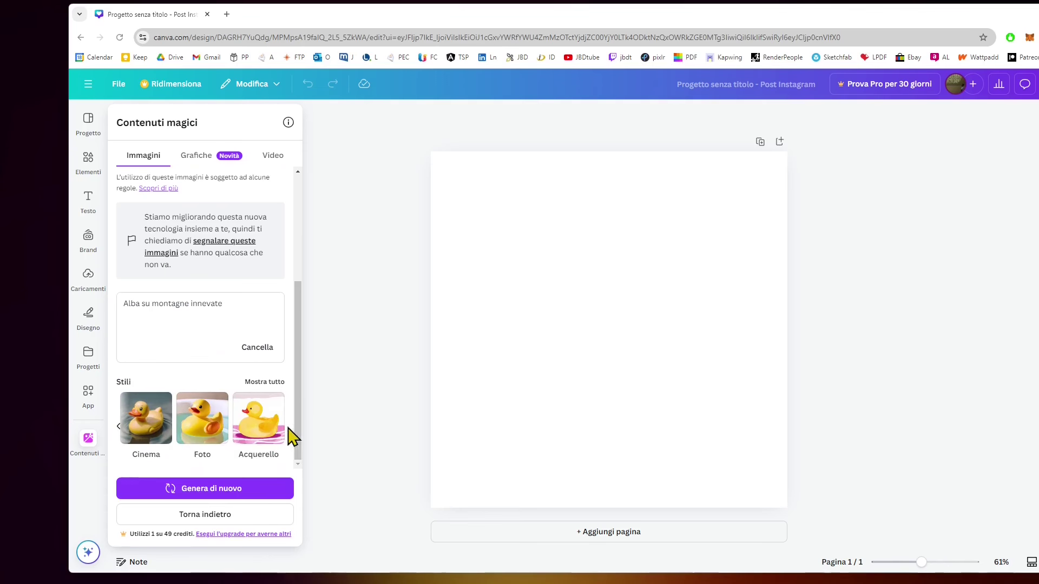
Step: Select the text in the Contenuti magici image prompt box
left_click(154, 304)
triple_click(168, 304)
left_click(147, 320)
scroll(181, 341, "up", 2)
scroll(187, 352, "up", 2)
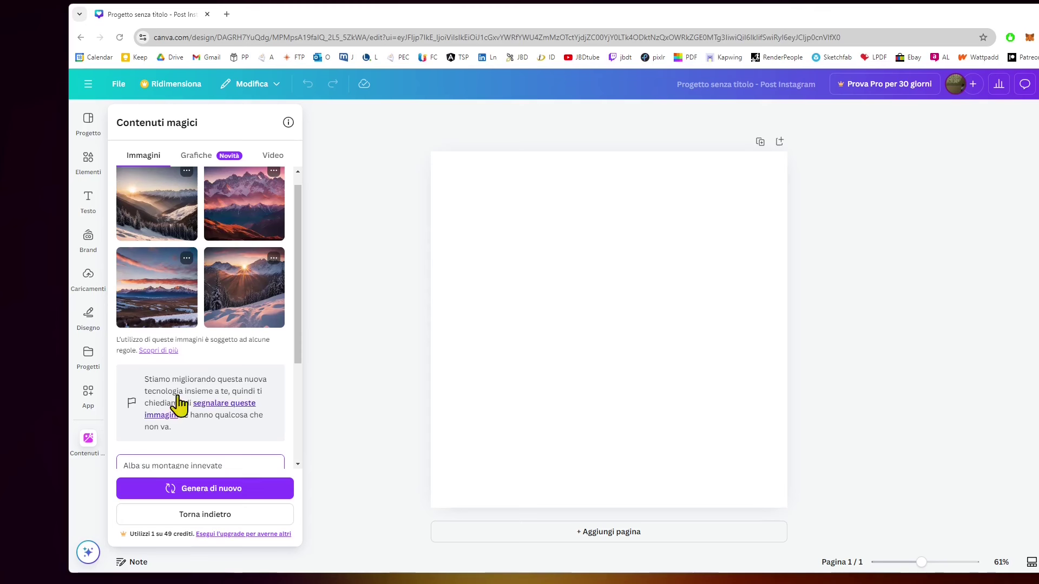
scroll(162, 399, "up", 1)
Step: View the Grafiche and Video generators, then return to Immagini and its prompt box
left_click(207, 162)
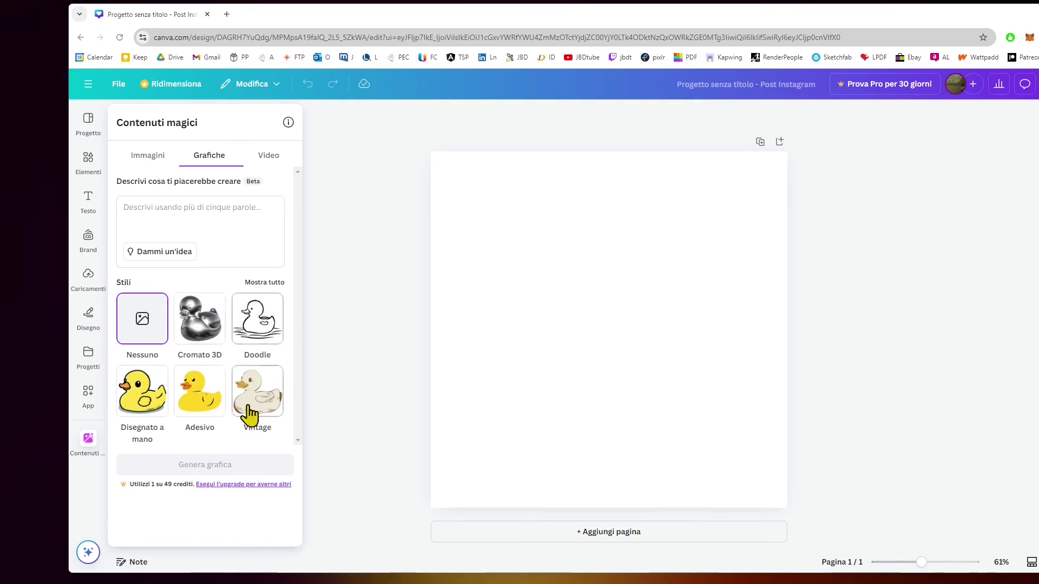
left_click(271, 157)
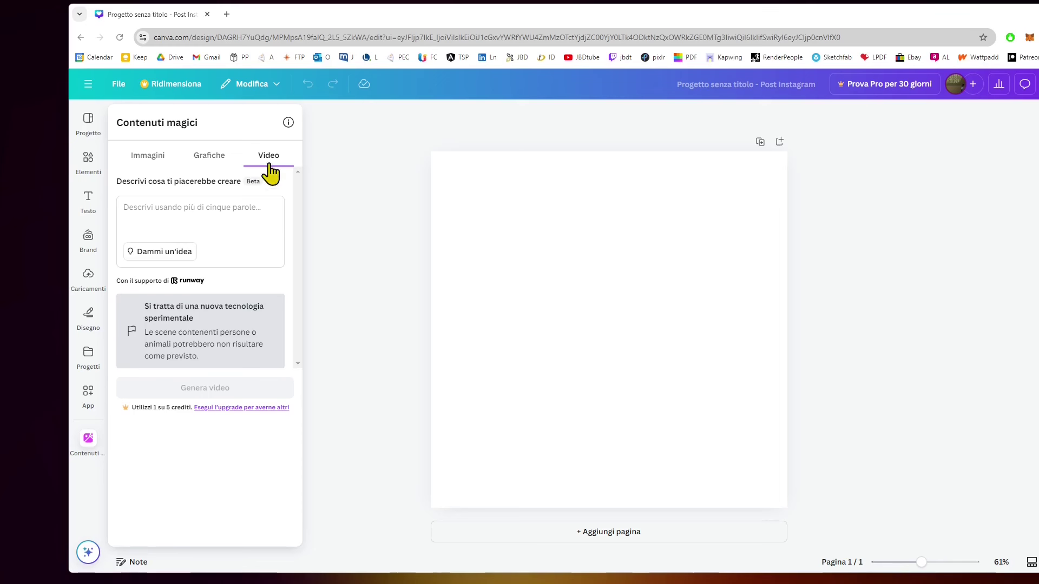
left_click(138, 158)
scroll(264, 447, "down", 3)
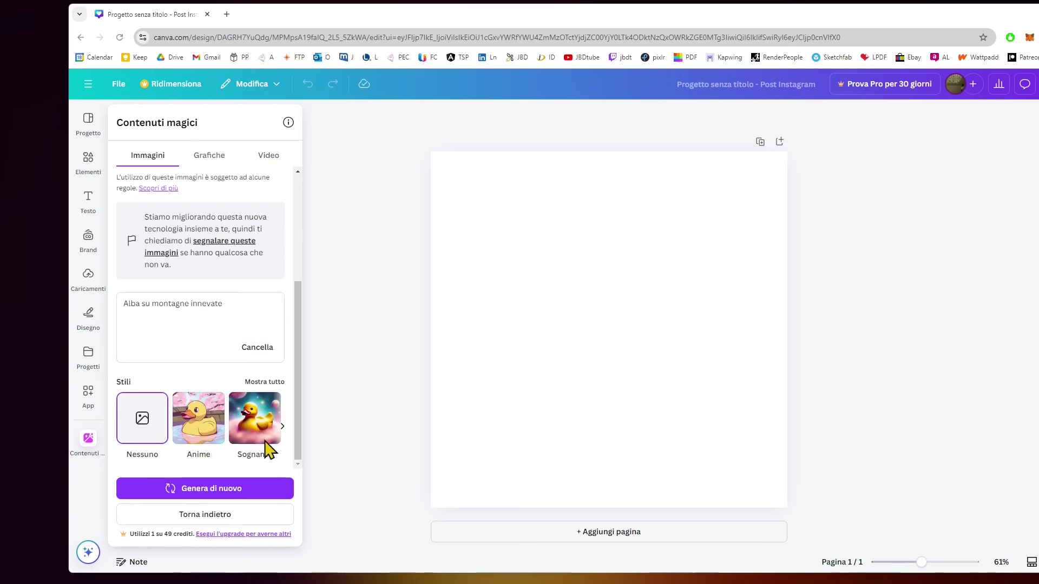
left_click(178, 348)
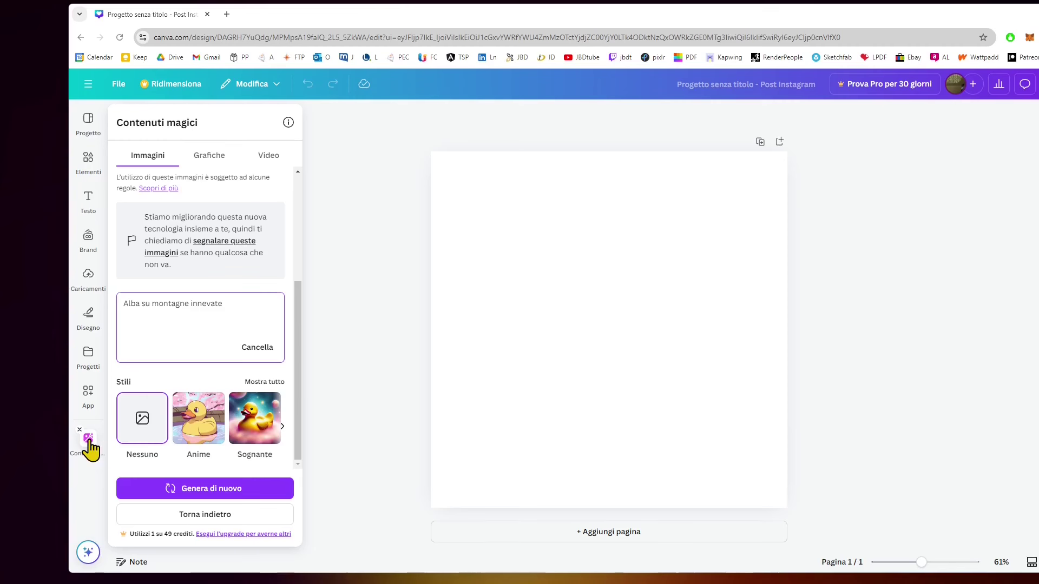
Step: Replace the prompt with 'villa marte acqua terra alberi canyon' and generate four images
left_click(81, 39)
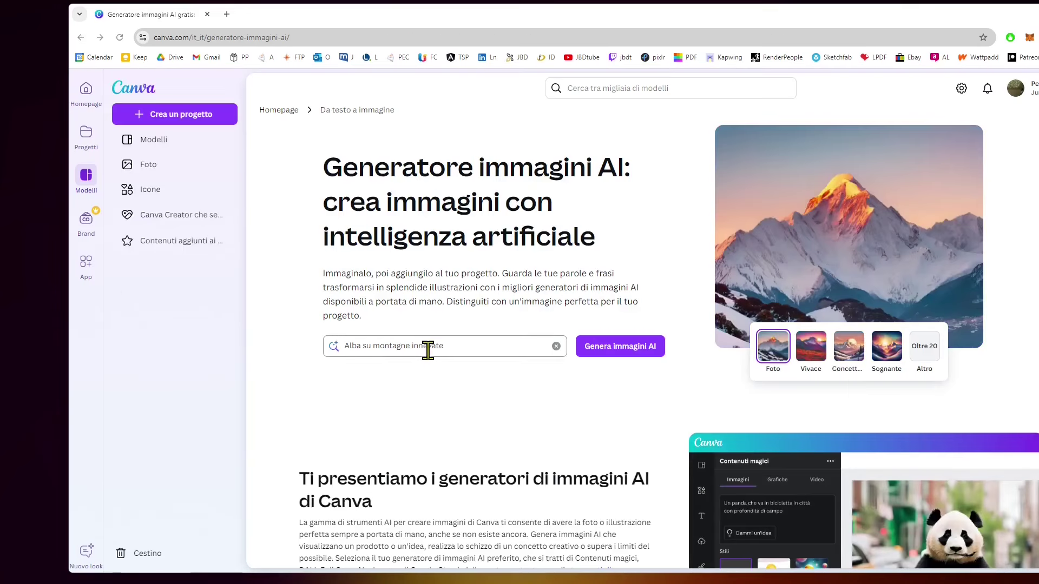
left_click(433, 347)
left_click_drag(468, 348, 301, 352)
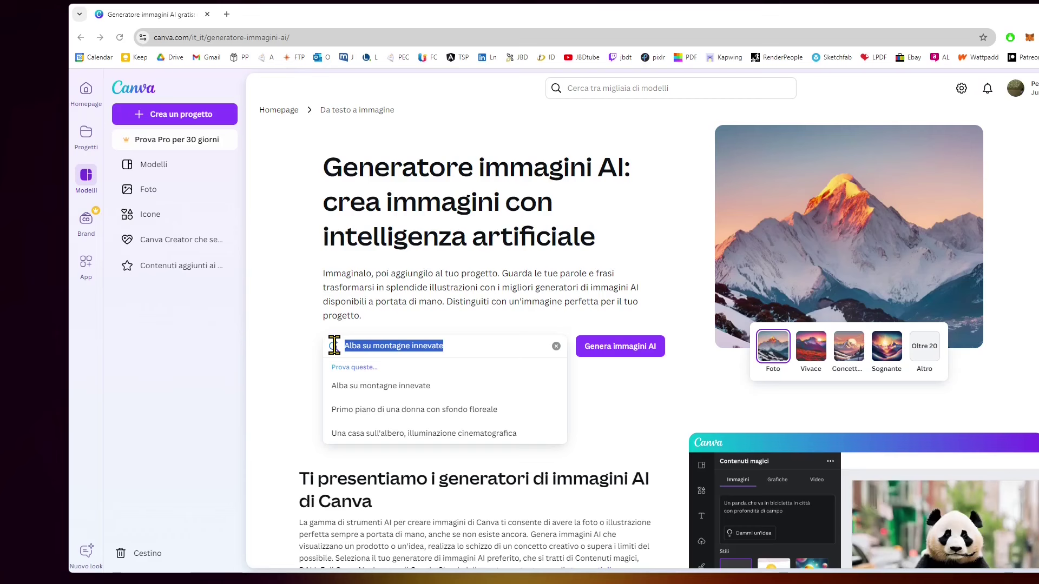
type("vil")
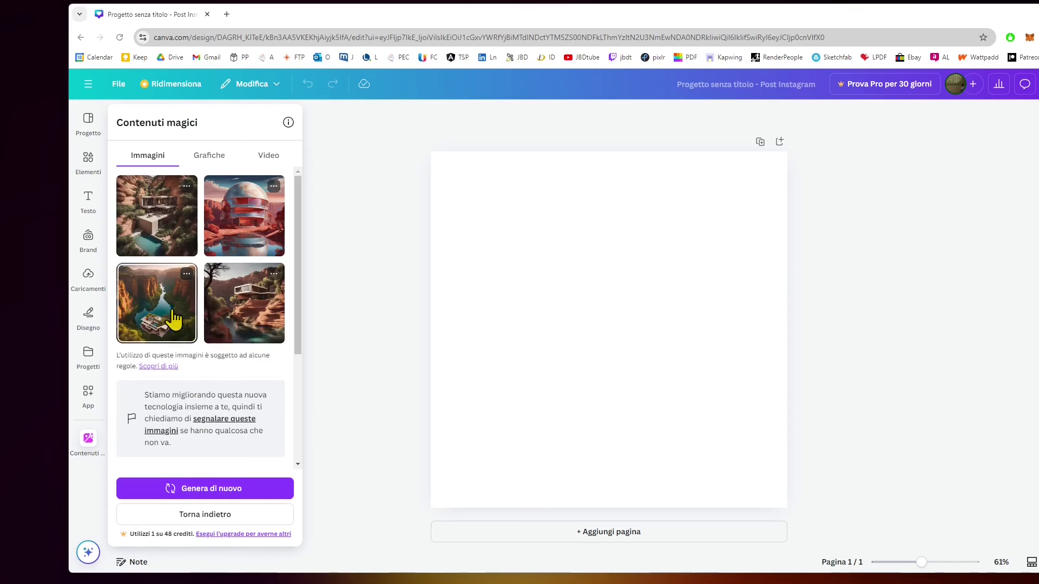
Step: Add the canyon house and red domed villa images, stretching the domed villa across the page
left_click(165, 244)
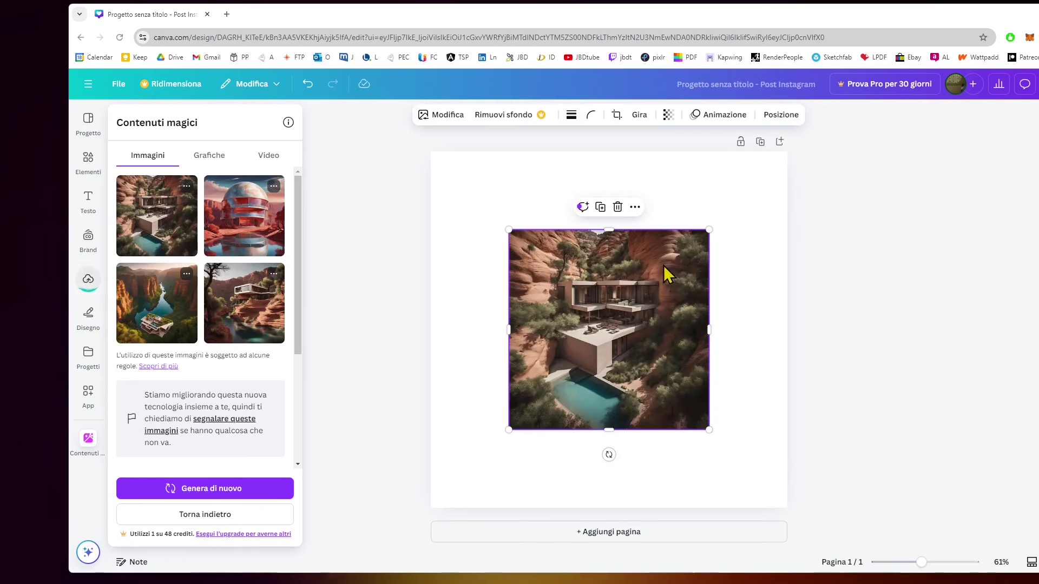
left_click(257, 238)
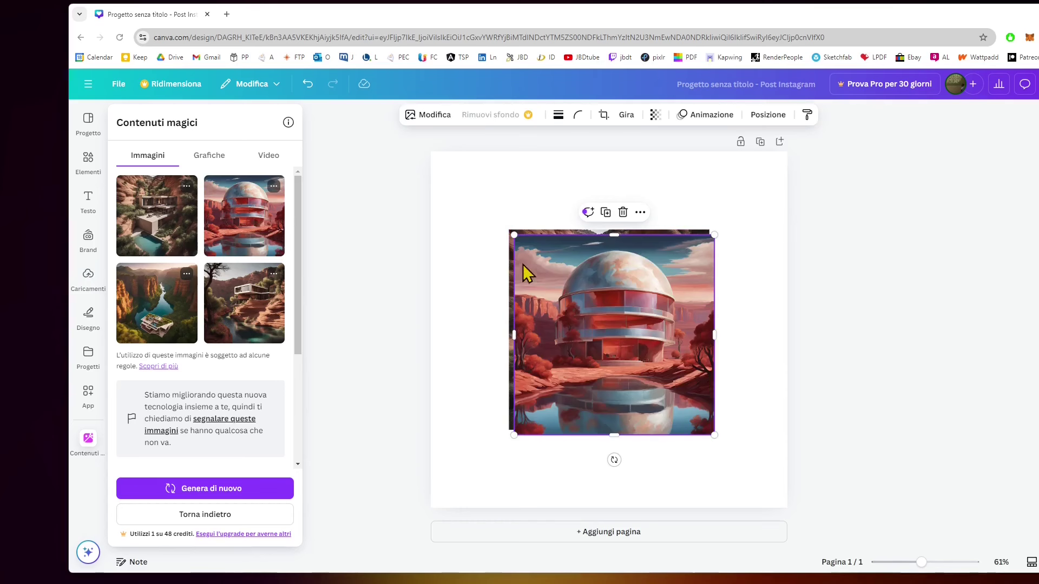
left_click_drag(514, 237, 436, 160)
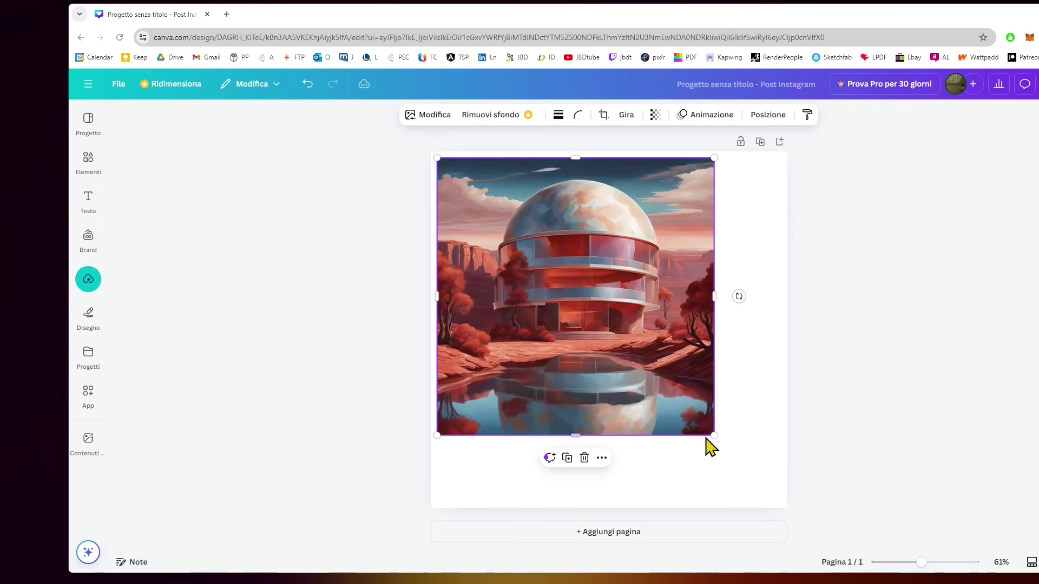
left_click_drag(713, 436, 782, 503)
left_click(93, 217)
left_click(82, 454)
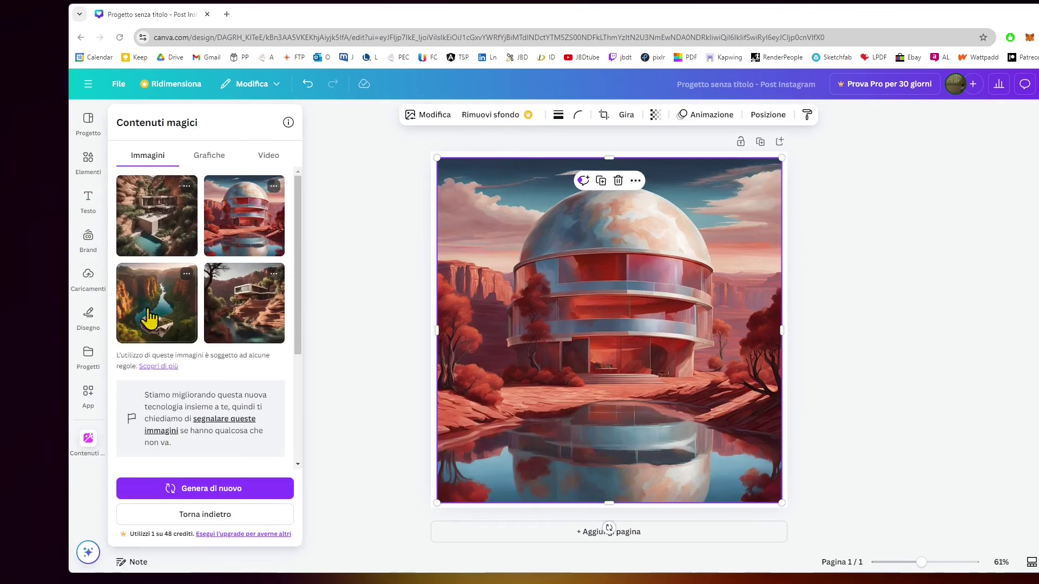
Step: Switch the image style from Sognante to Cinema in the Stili carousel
left_click_drag(297, 336, 295, 465)
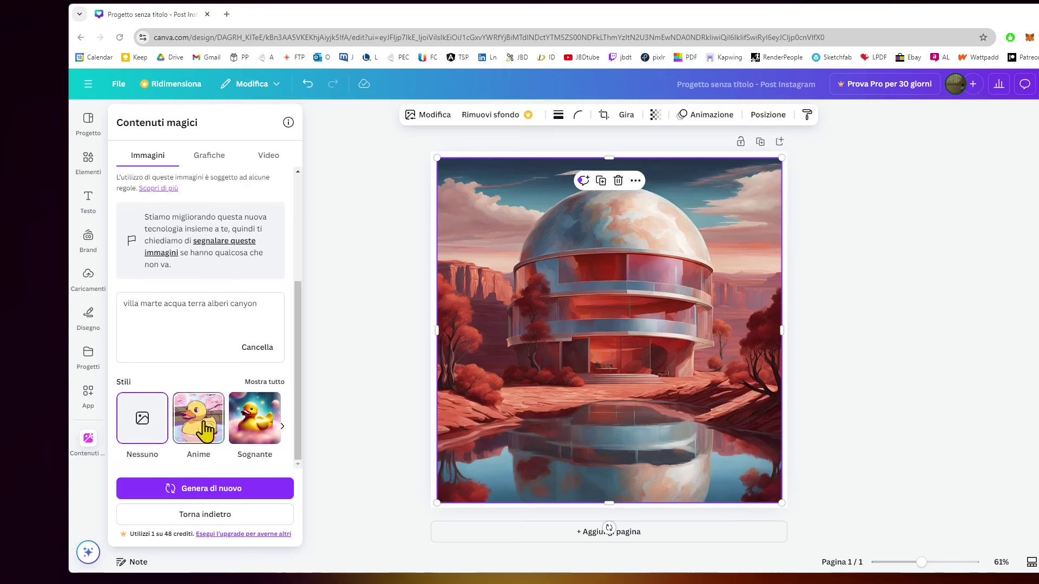
left_click(267, 433)
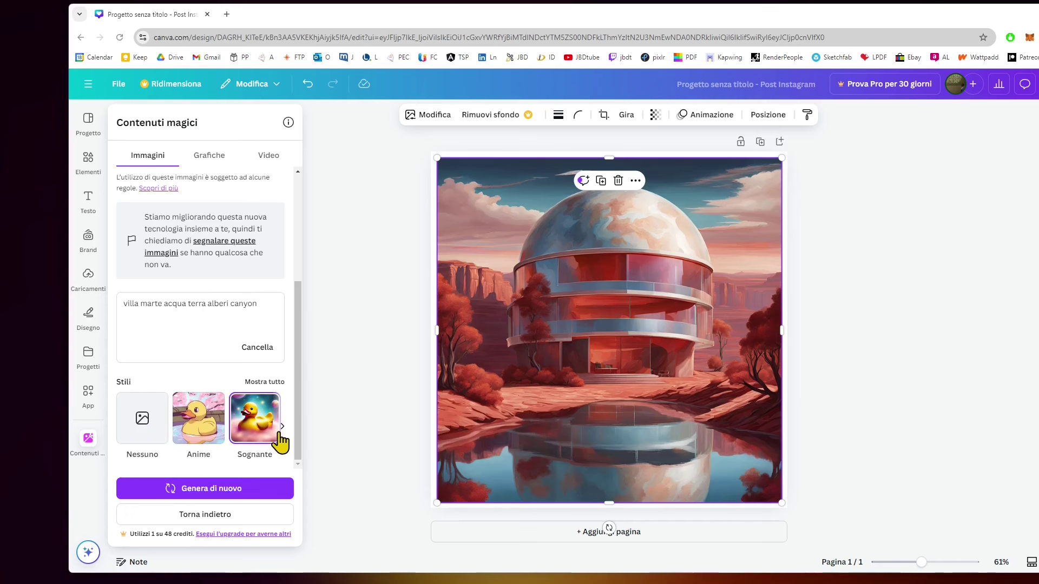
left_click(282, 427)
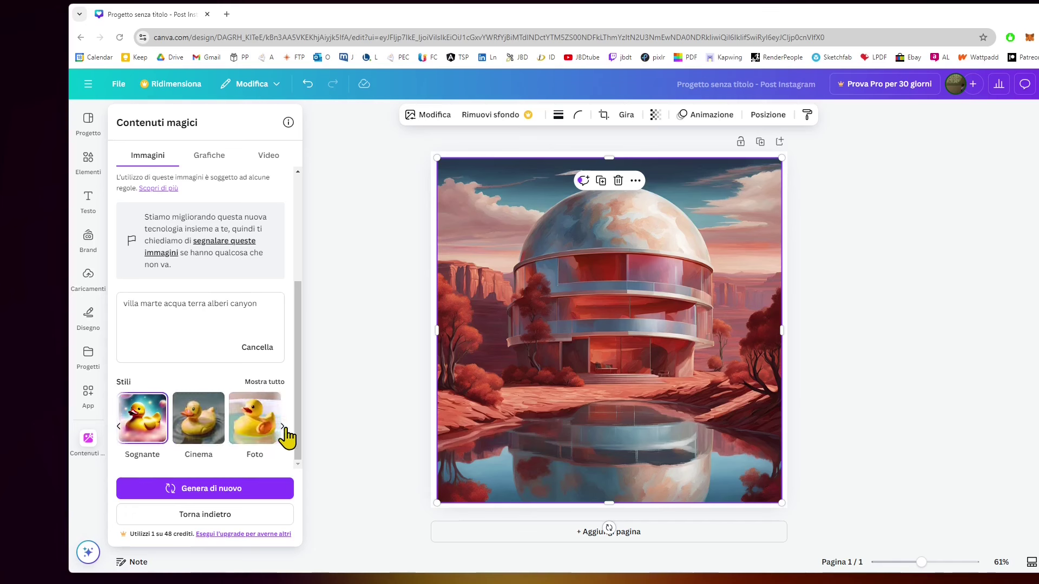
left_click(209, 432)
left_click(283, 429)
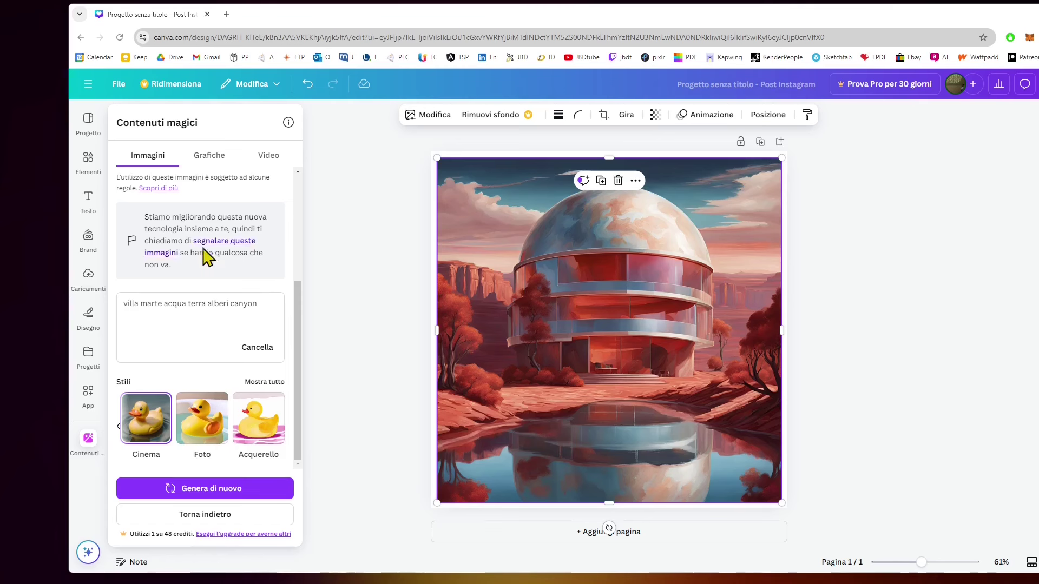
Step: Generate a new batch of four canyon villa images and follow its progress
left_click(214, 494)
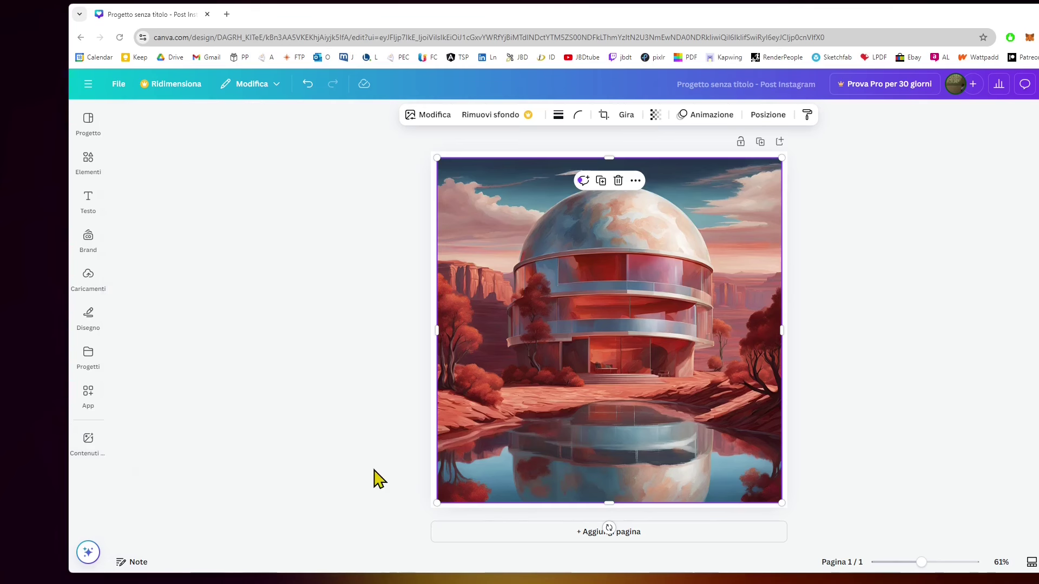
left_click(89, 446)
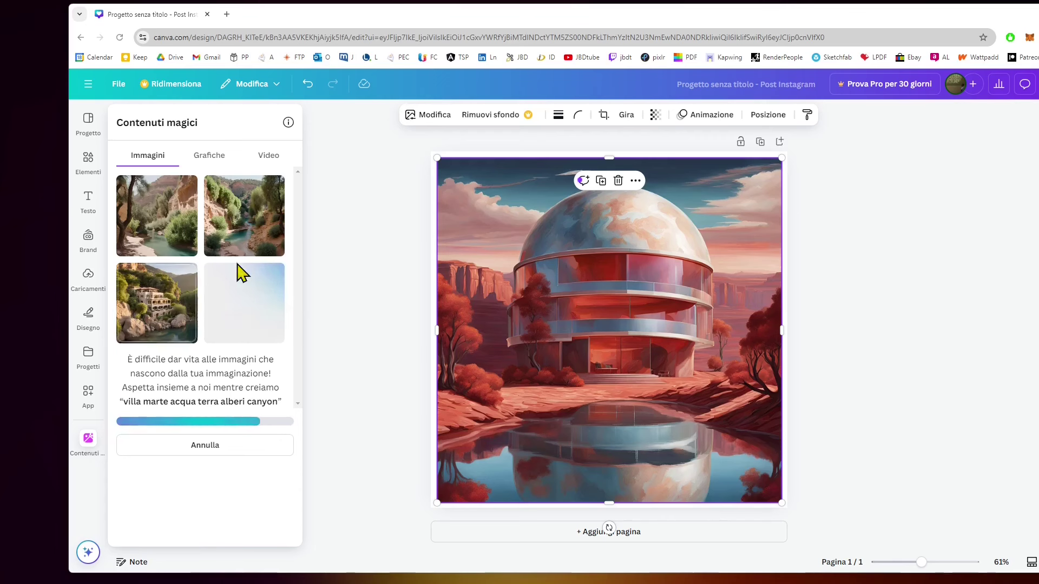
left_click(609, 376)
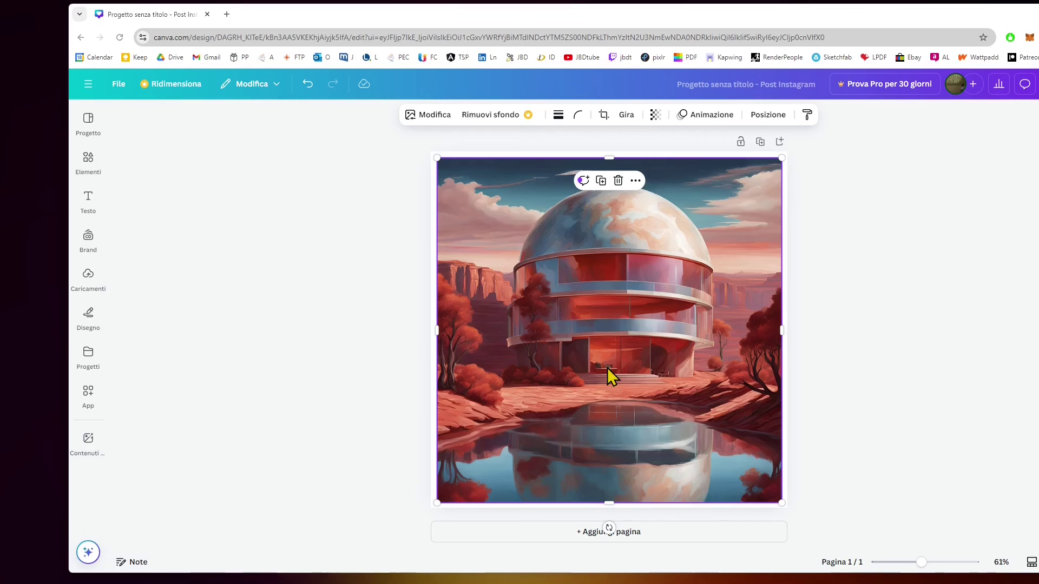
left_click(87, 449)
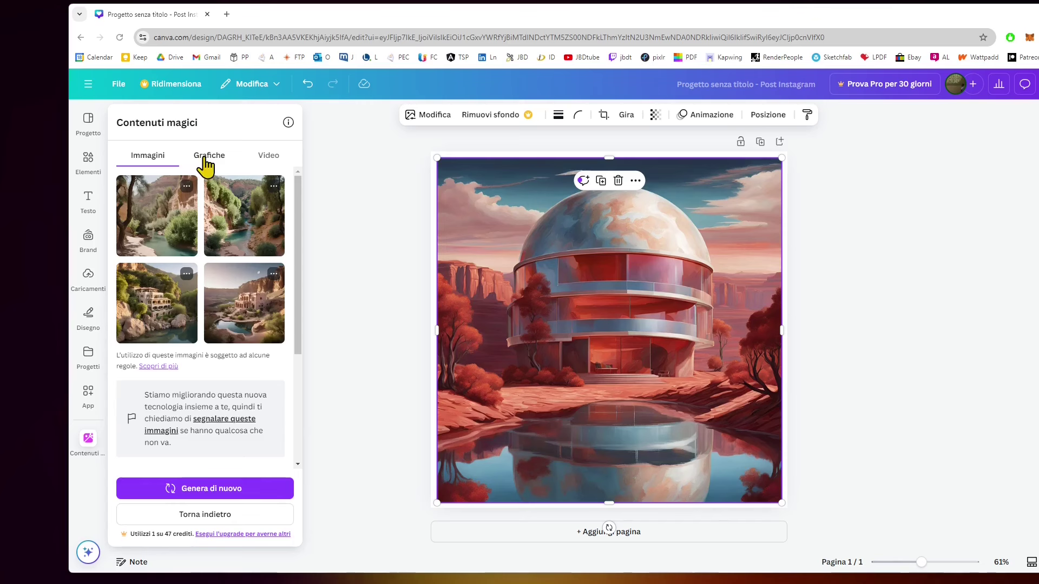
Step: Generate Doodle-style graphics from the suggested pastel cupcake idea
left_click(206, 160)
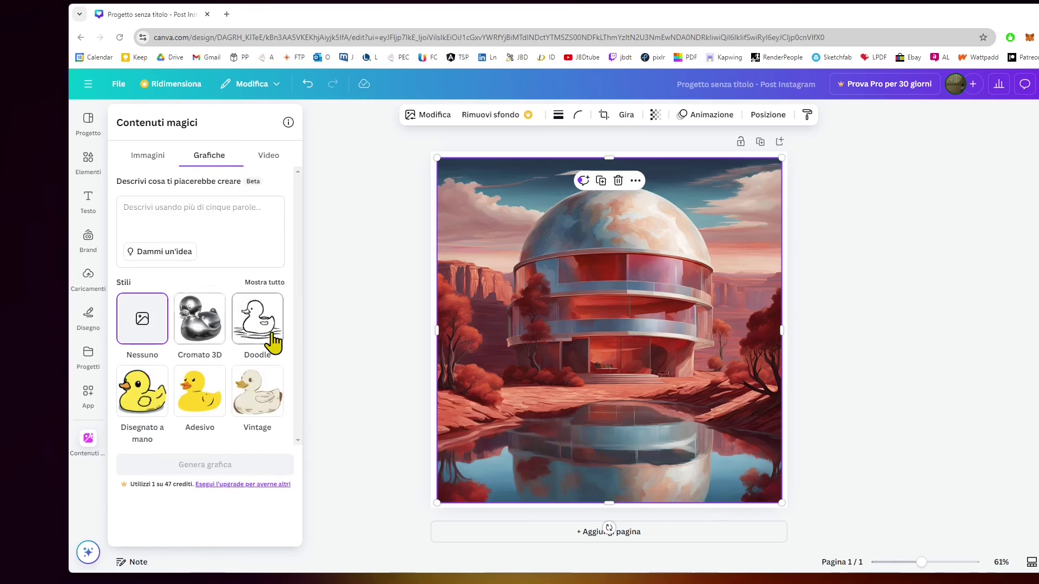
left_click(275, 350)
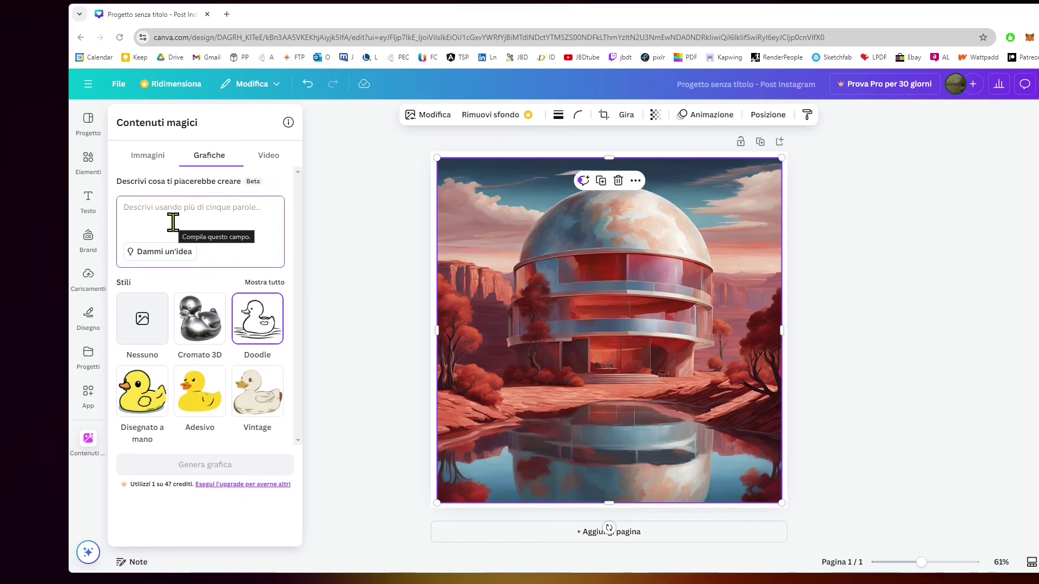
type("casa marte alberi acqua verde canyon")
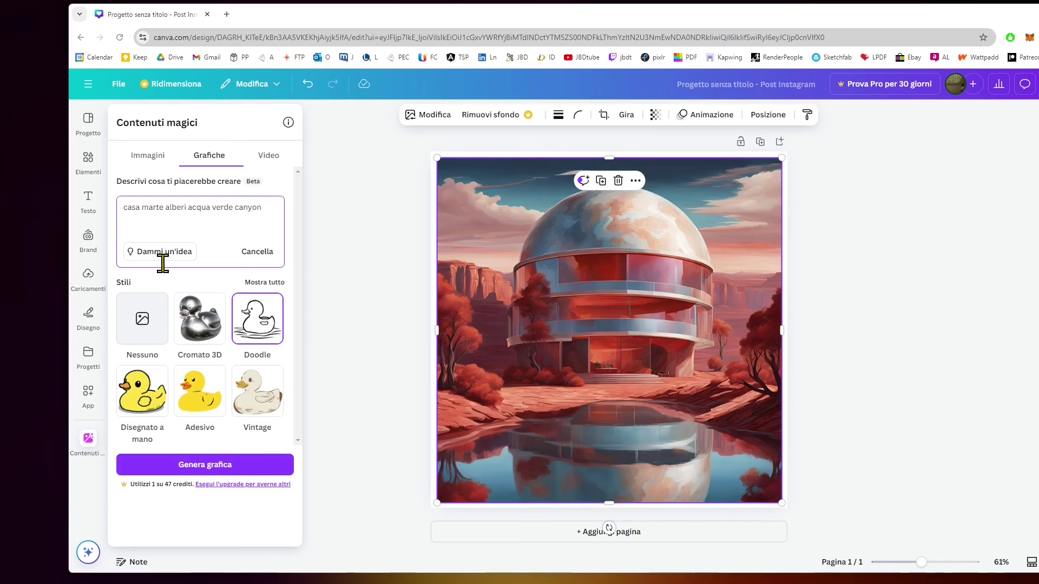
left_click(164, 253)
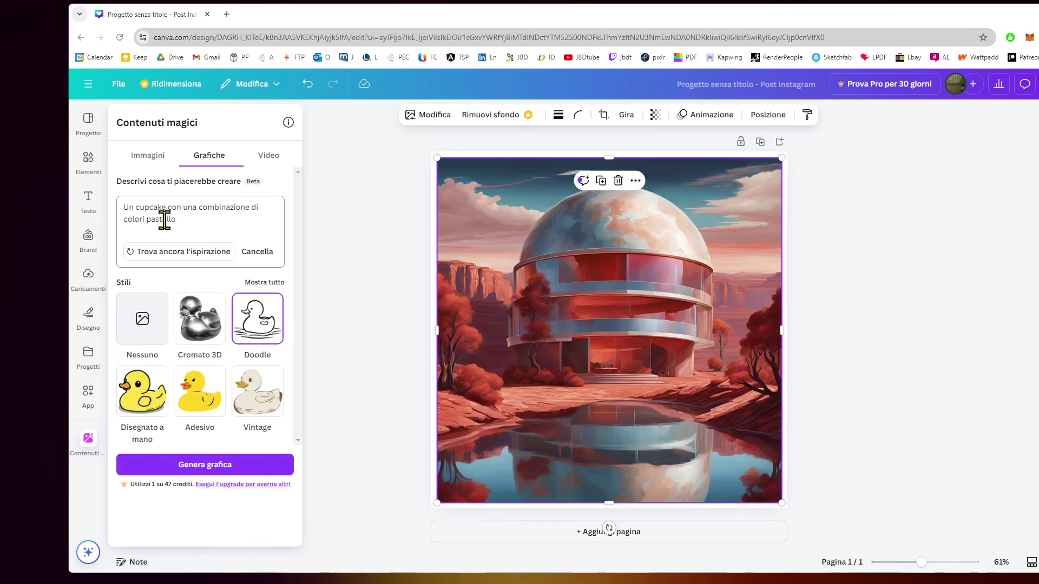
left_click(226, 461)
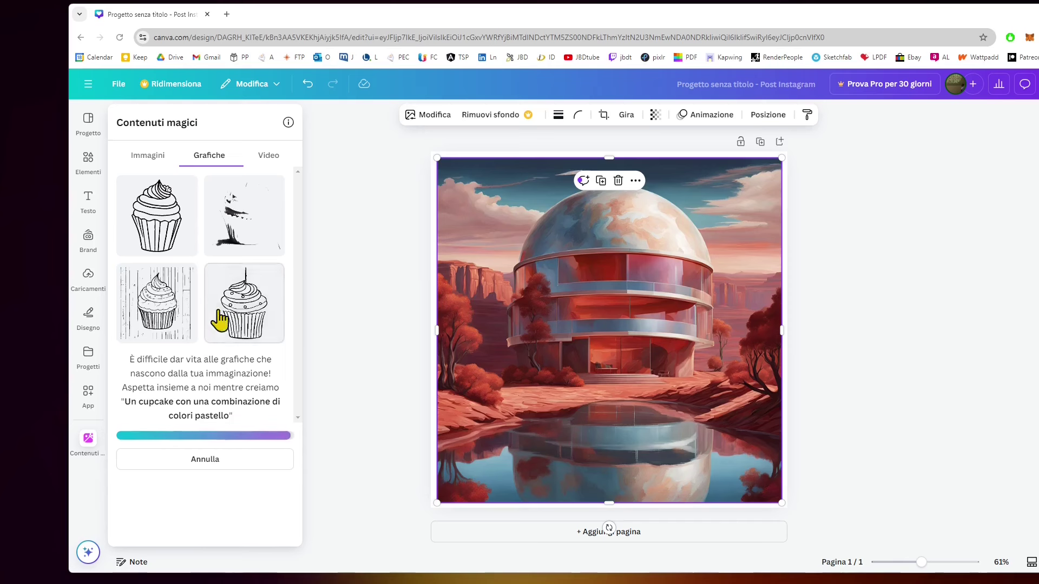
Step: Compare the canyon images with the cupcake graphics, then move to the Video generator
left_click(148, 158)
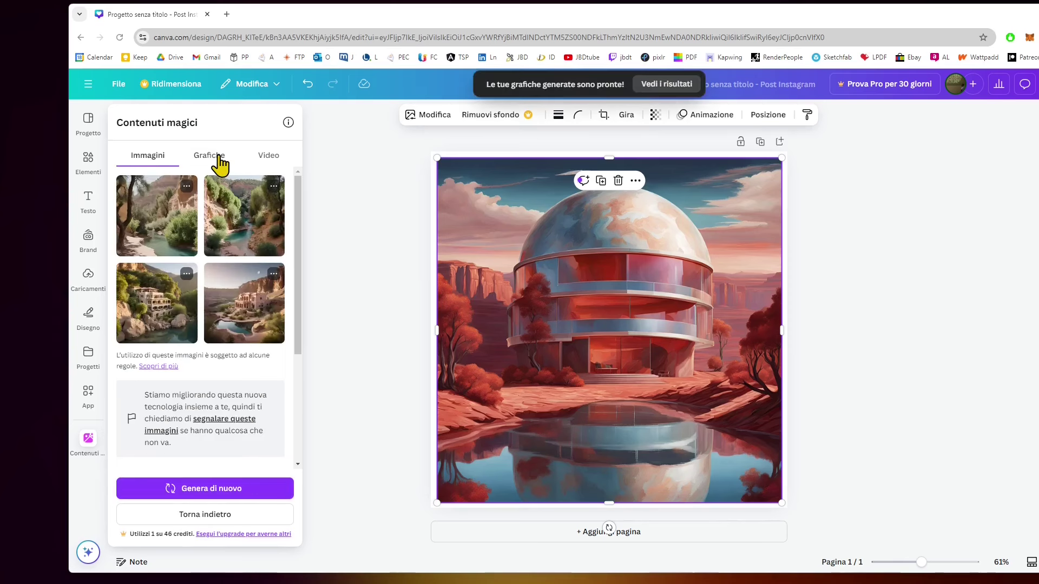
left_click(220, 162)
left_click(230, 517)
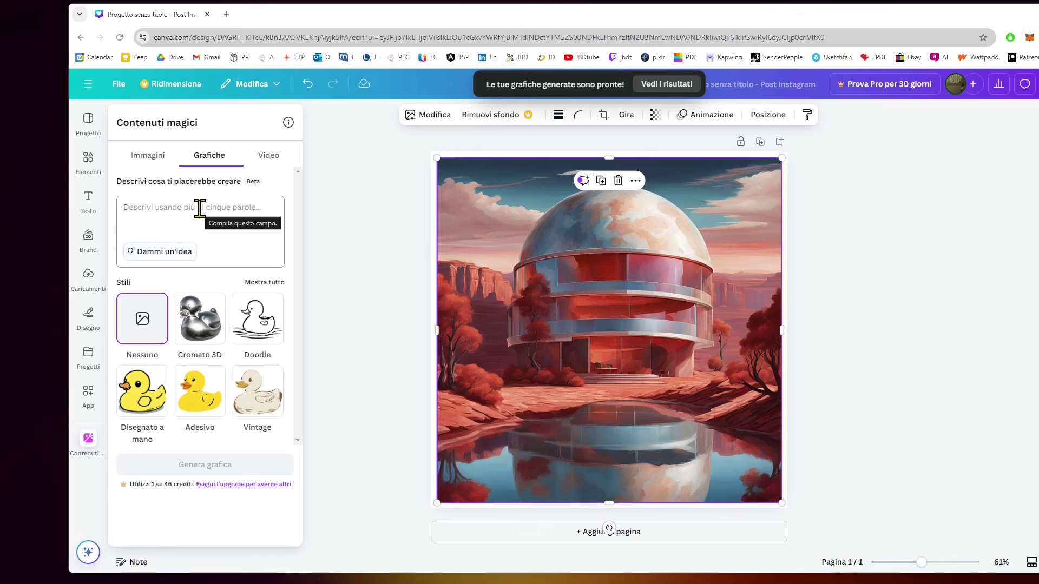
left_click(242, 233)
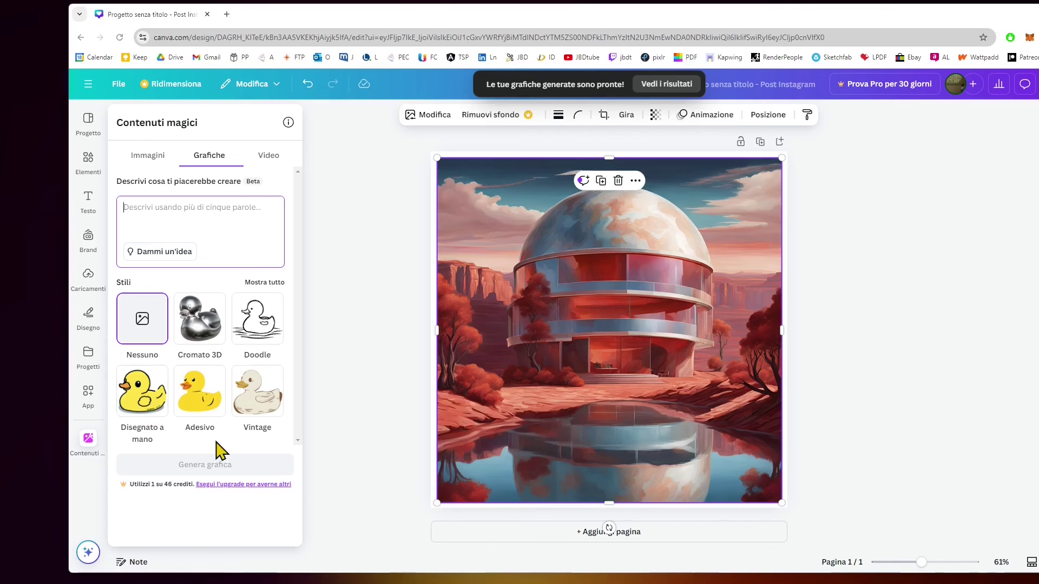
left_click(268, 156)
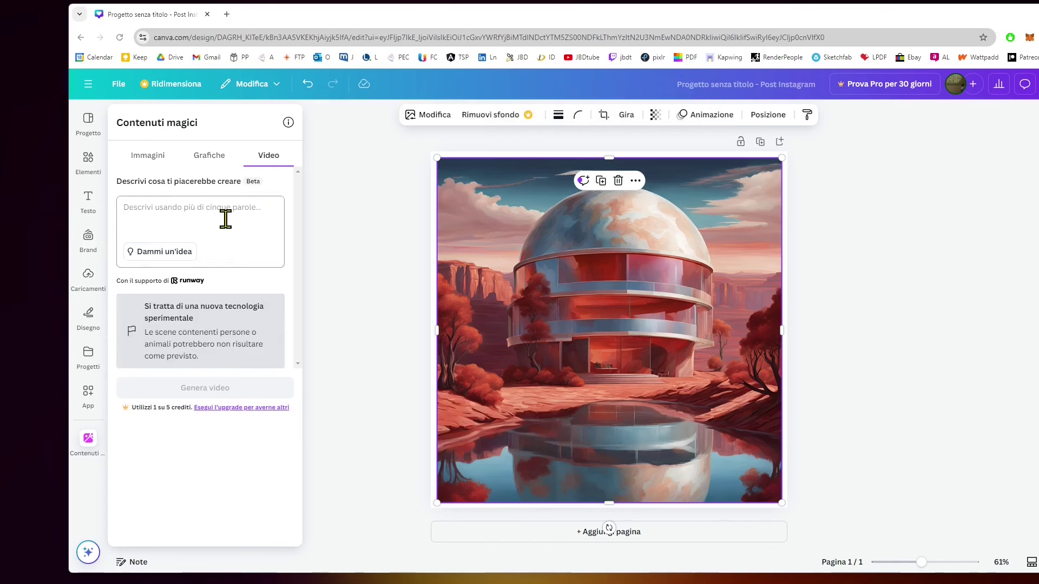
Step: Enter the video prompt 'MARTE casa verde alberi canyon' and generate the clip
left_click(225, 219)
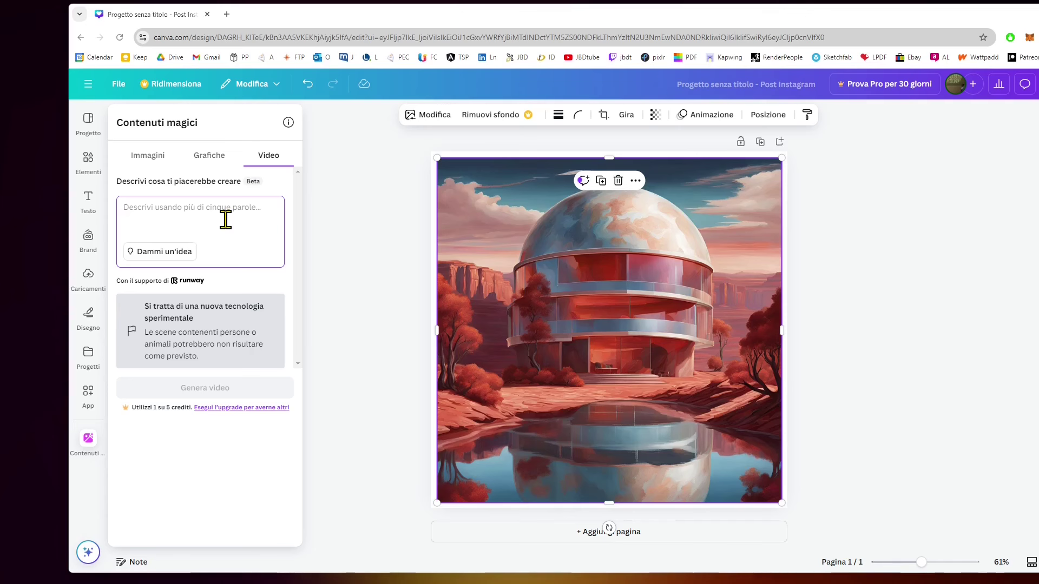
type("ACQ")
key("BackSpace")
key("BackSpace")
key("BackSpace")
type("MARTE")
key("Tab")
left_click(200, 219)
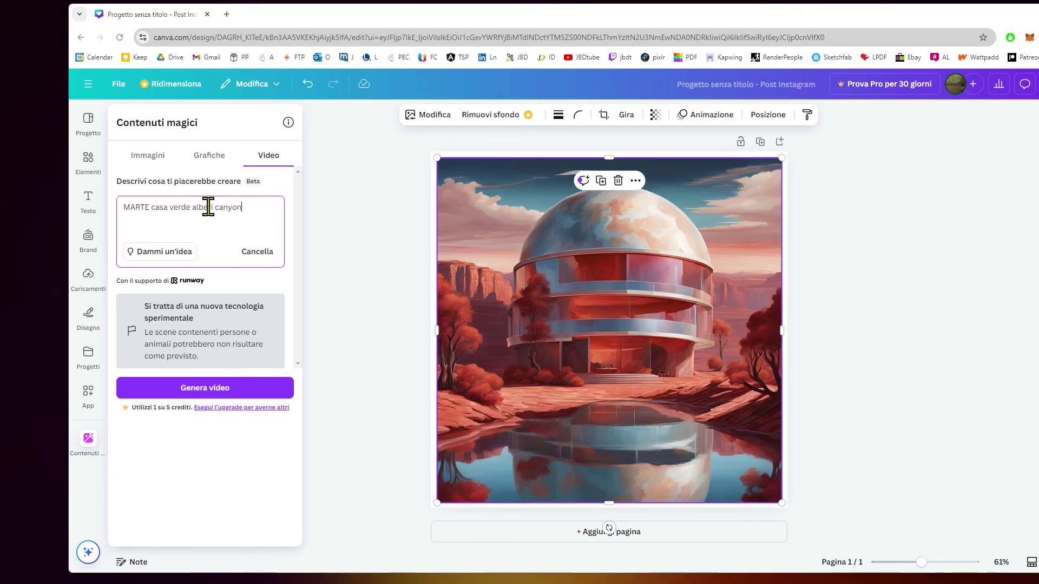
left_click(215, 397)
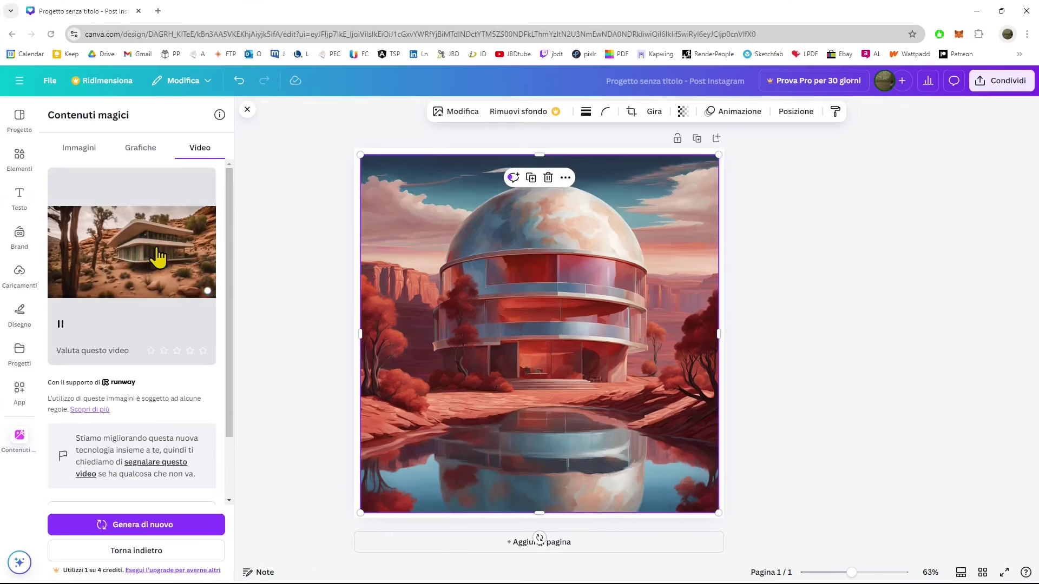
Step: Add the 4-second canyon-house clip over the dome image and play it twice
left_click(158, 260)
left_click(60, 325)
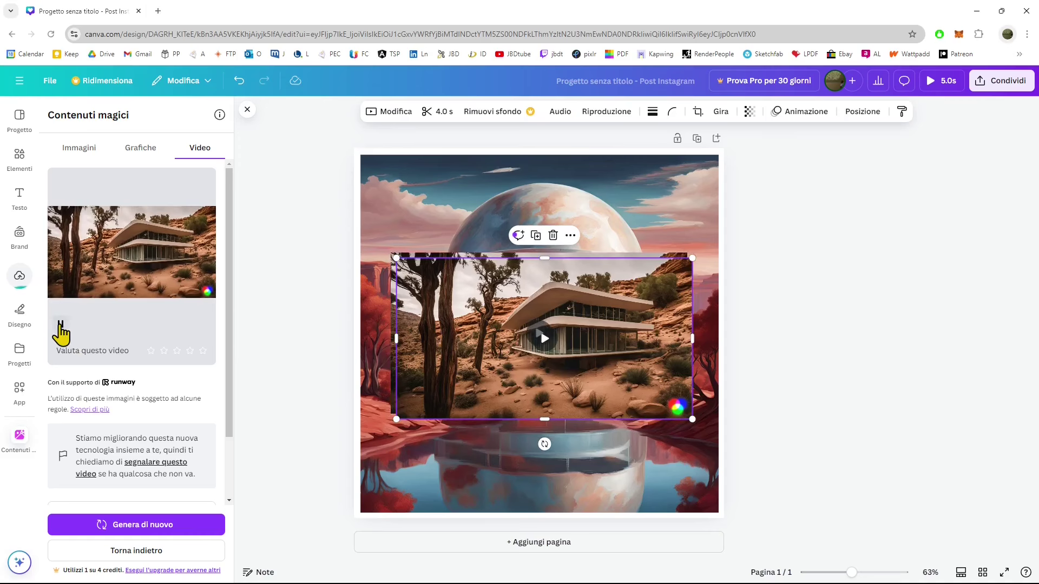
left_click(545, 339)
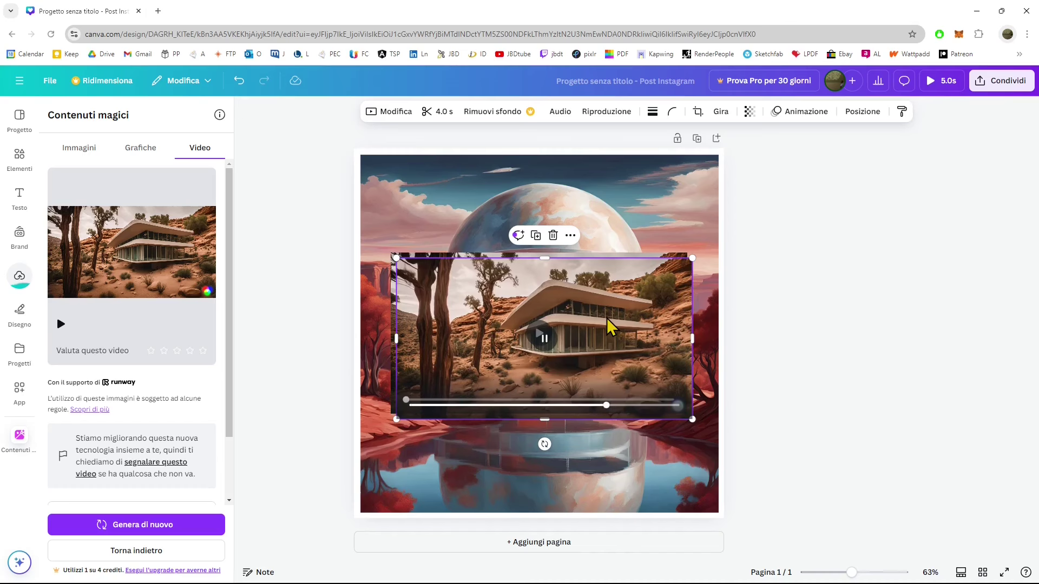
left_click(545, 338)
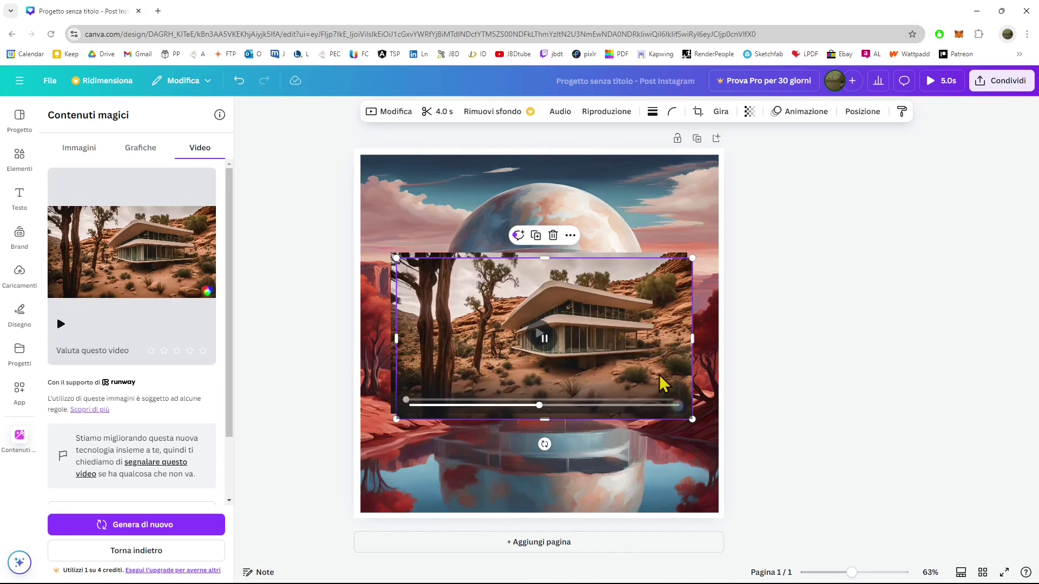
Step: Choose the Cromato 3D style in the Grafiche tab
scroll(142, 406, "down", 2)
scroll(143, 406, "up", 2)
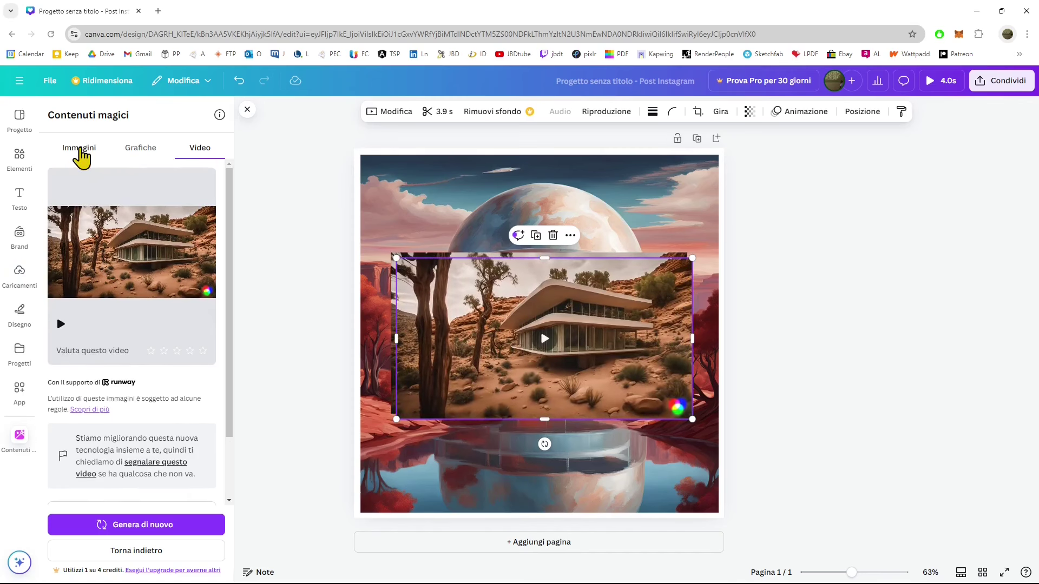
left_click(148, 157)
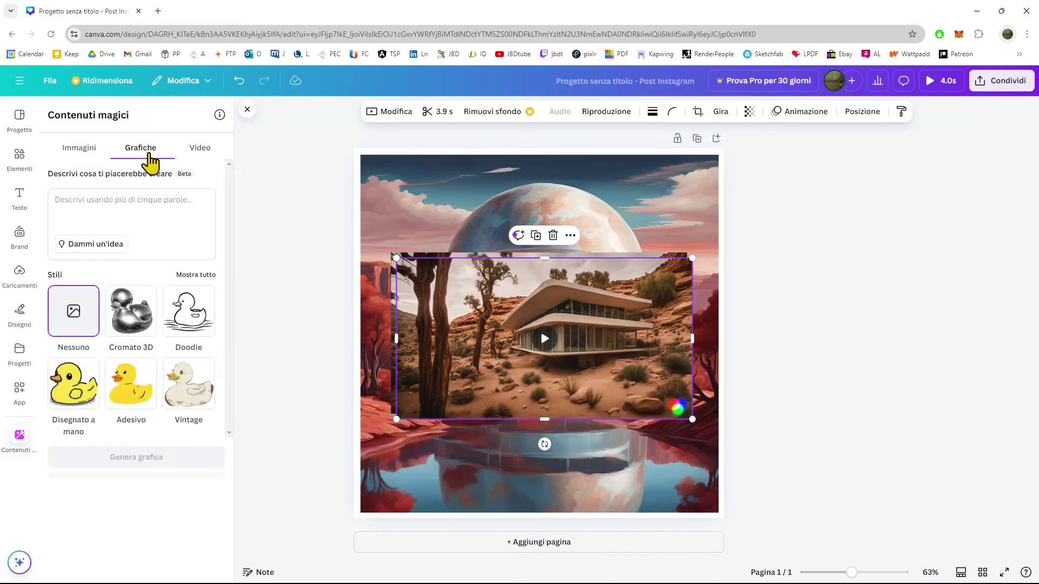
left_click(131, 325)
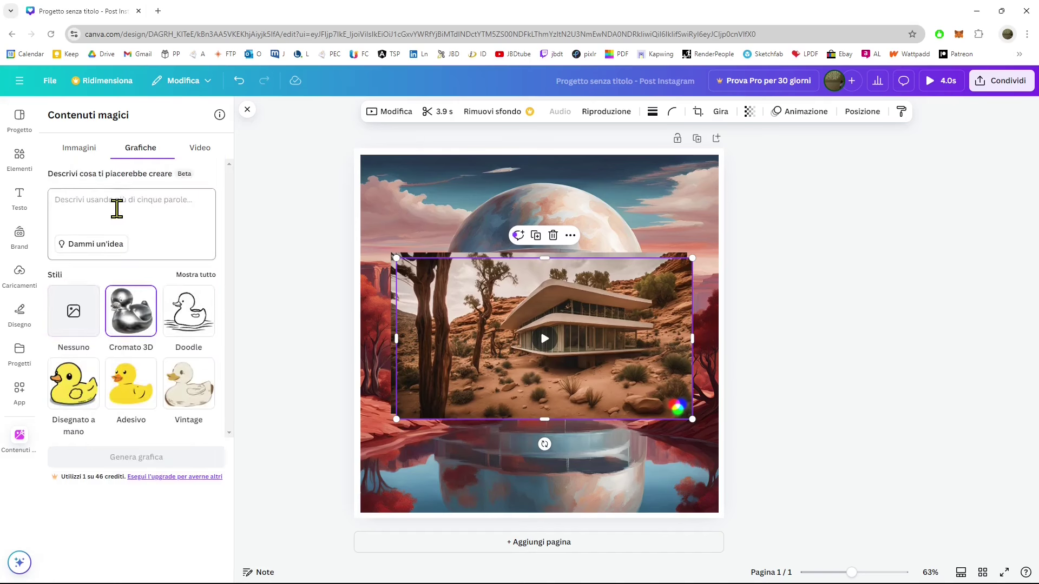
Step: Copy 'villa marte acqua terra alberi canyon' from Immagini into the graphic description
left_click(73, 155)
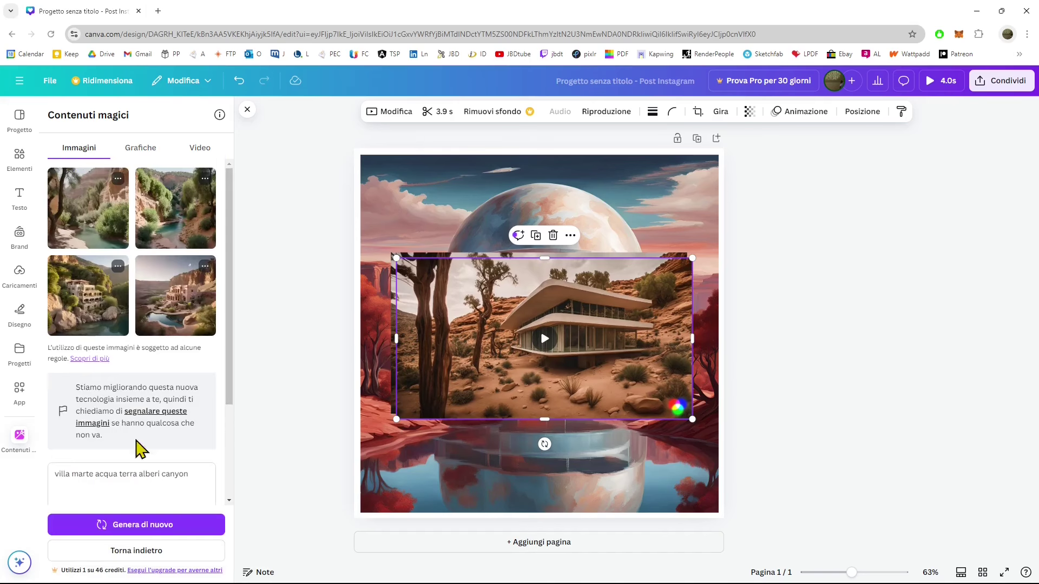
left_click(144, 467)
key("ctrl+a")
key("ctrl+c")
right_click(144, 469)
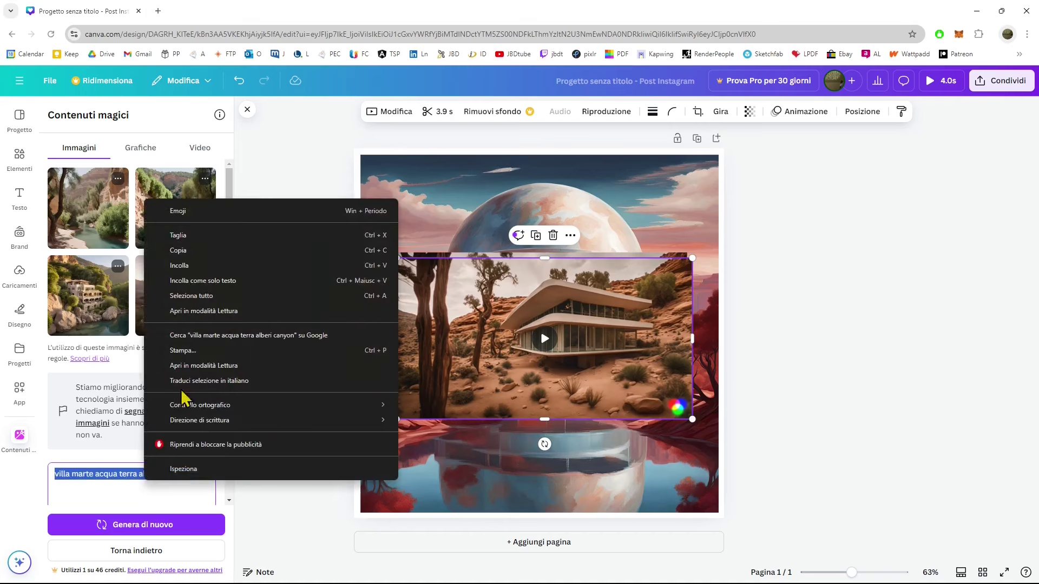
left_click(200, 258)
left_click(140, 150)
right_click(96, 208)
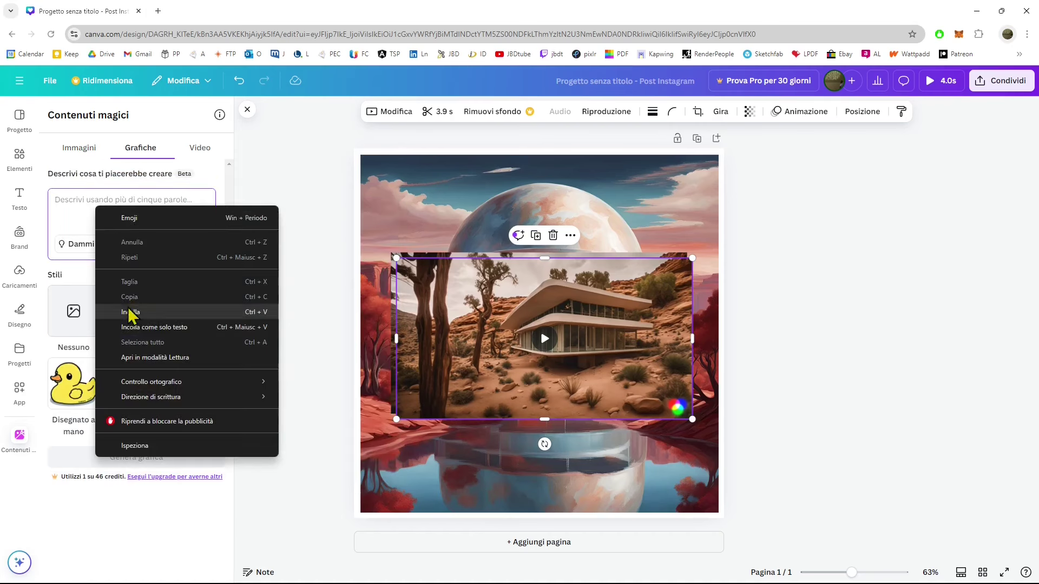
left_click(131, 313)
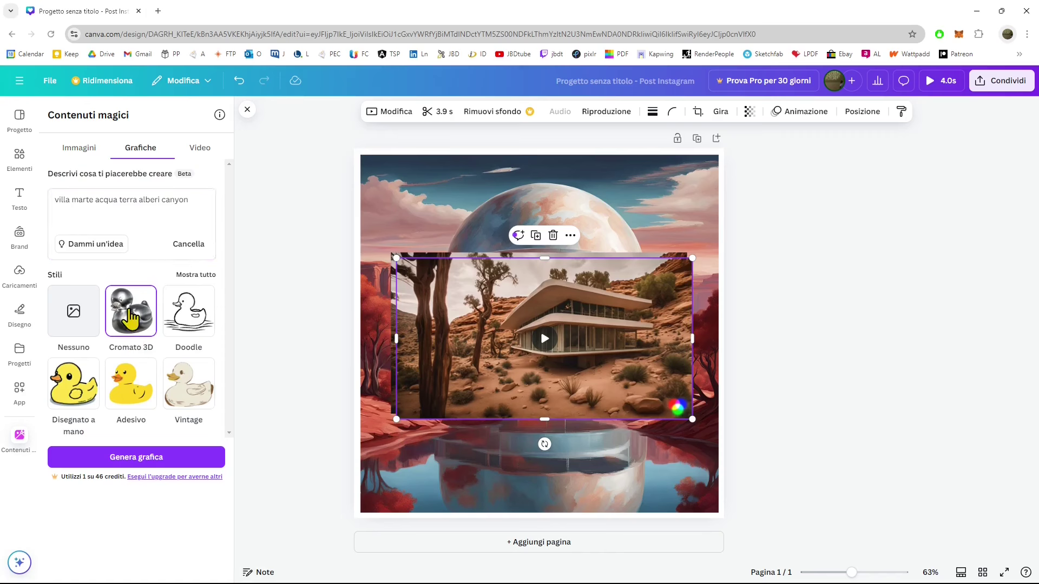
Step: Generate the Cromato 3D chrome villa graphics, move the house video down and delete its extra copy
left_click(145, 456)
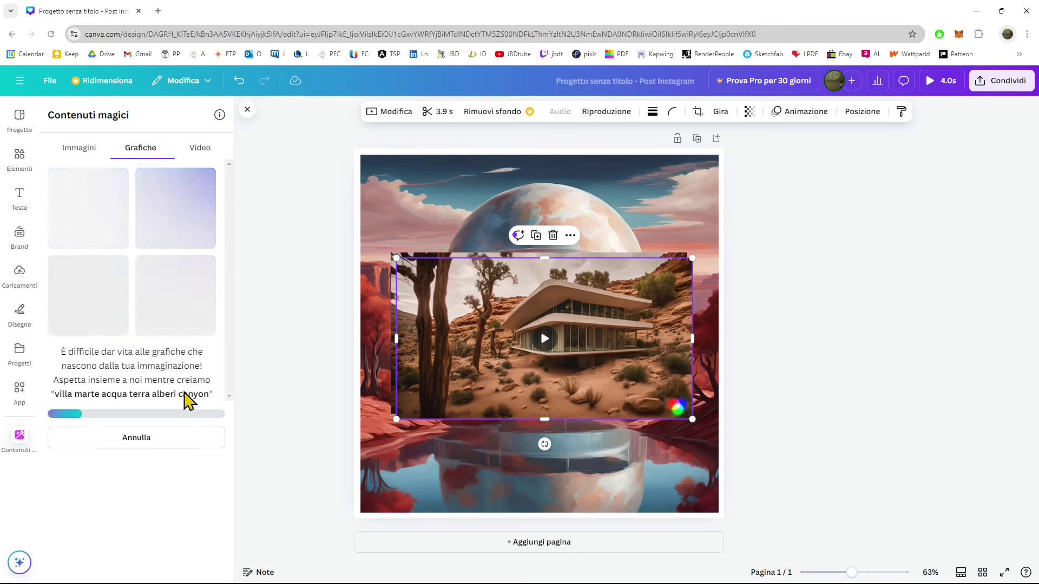
left_click_drag(590, 314, 575, 455)
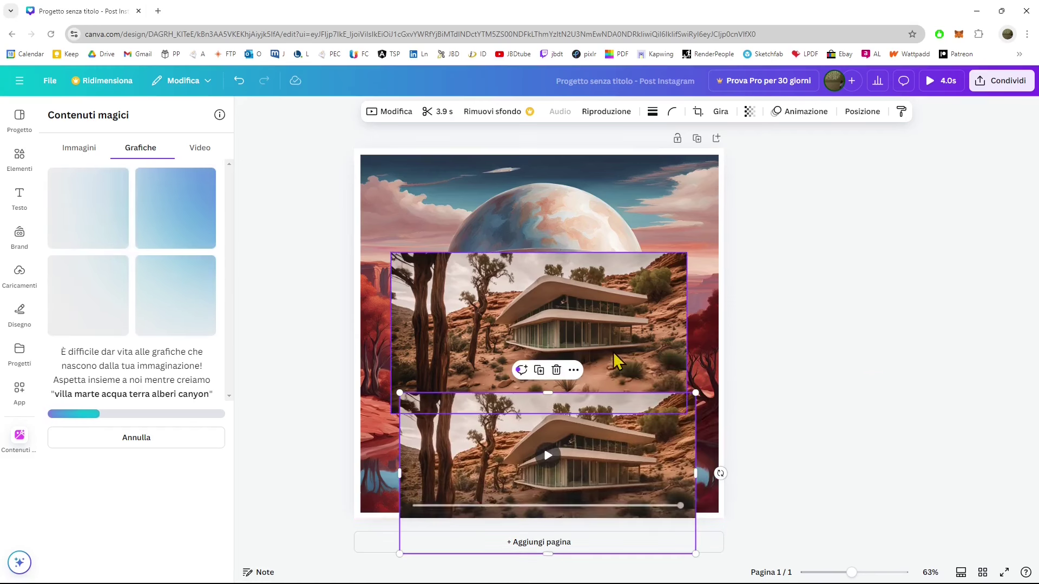
left_click_drag(631, 334, 609, 241)
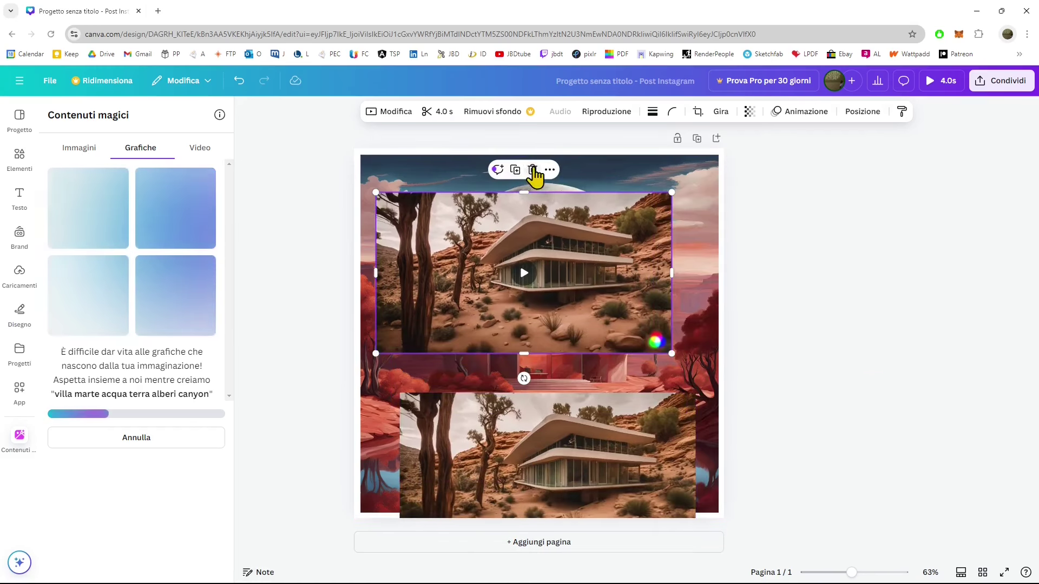
left_click(530, 169)
Step: Resize the house video into a wide strip along the bottom of the post
left_click_drag(578, 400, 609, 190)
left_click_drag(435, 172, 523, 414)
left_click_drag(514, 453, 422, 457)
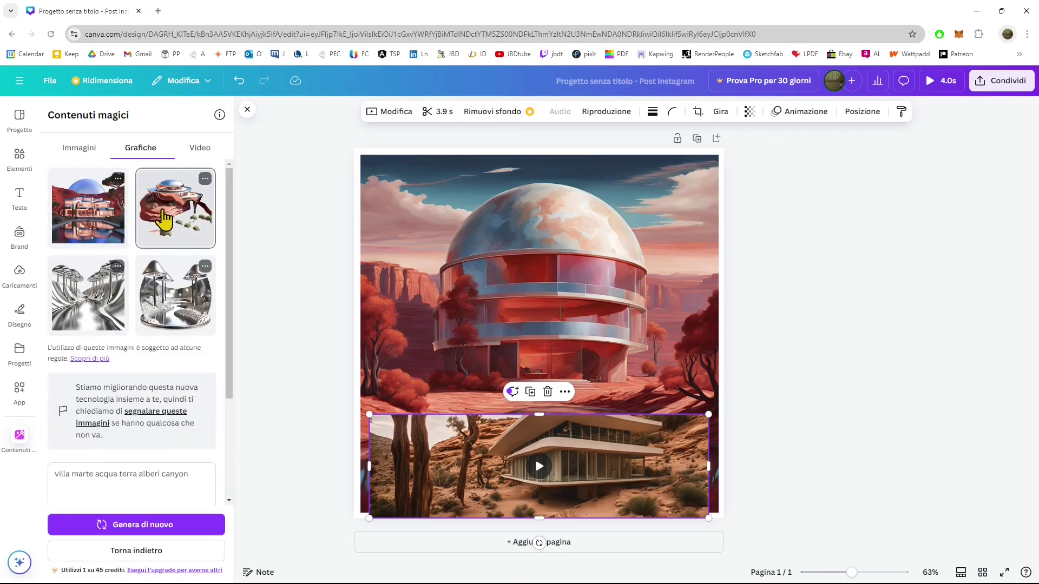
Step: Try the second chrome graphic on the page, resize it, then delete it
left_click_drag(179, 222, 466, 254)
left_click_drag(572, 344, 488, 252)
left_click(548, 151)
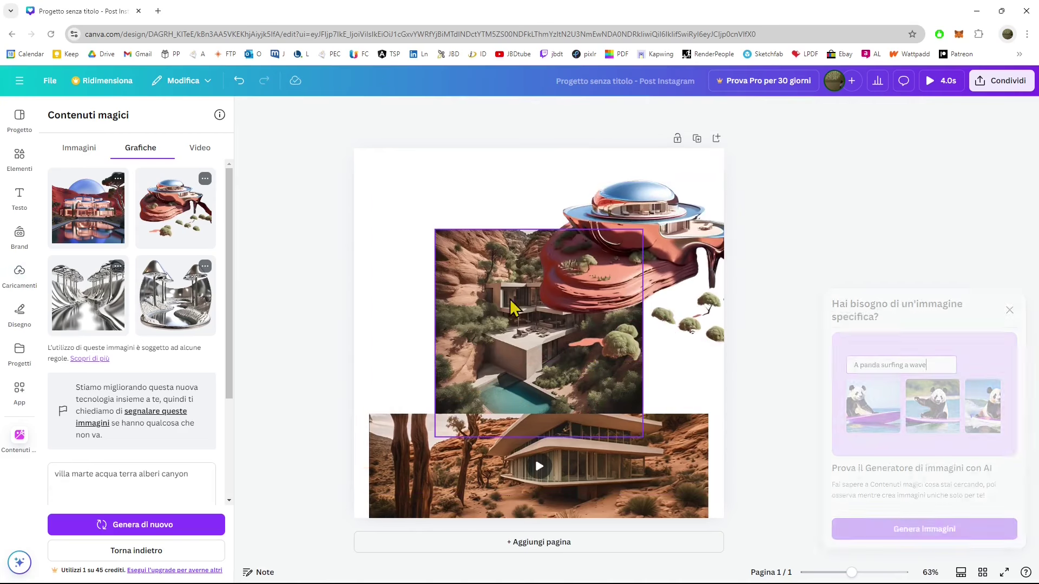
Step: Shift the canyon villa photo and the red chrome dome graphic lower, side by side
left_click(495, 331)
left_click_drag(495, 331, 389, 242)
left_click_drag(636, 279, 650, 294)
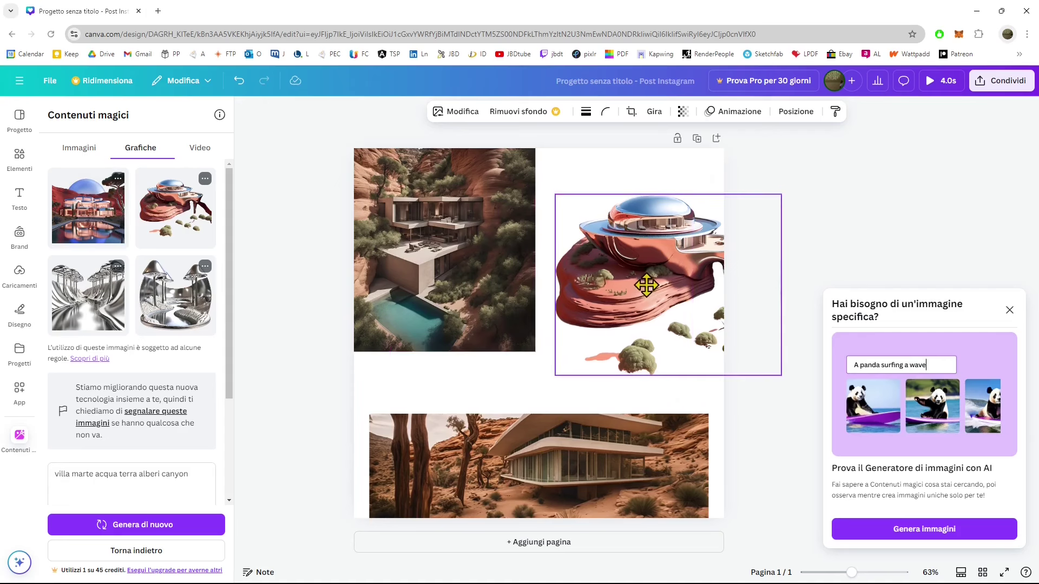
left_click_drag(421, 266, 425, 281)
left_click_drag(604, 303, 606, 337)
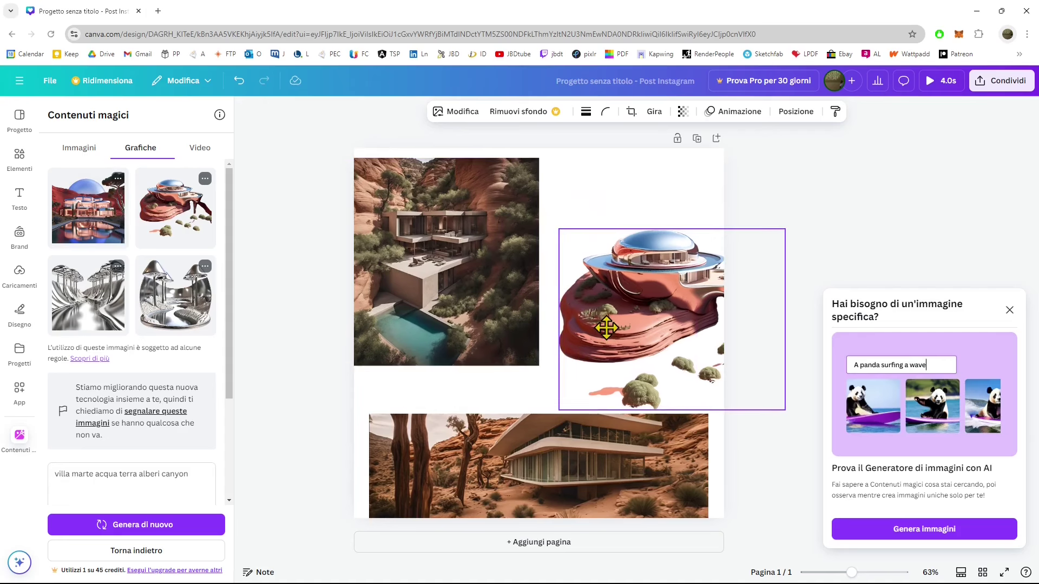
left_click_drag(440, 298, 436, 338)
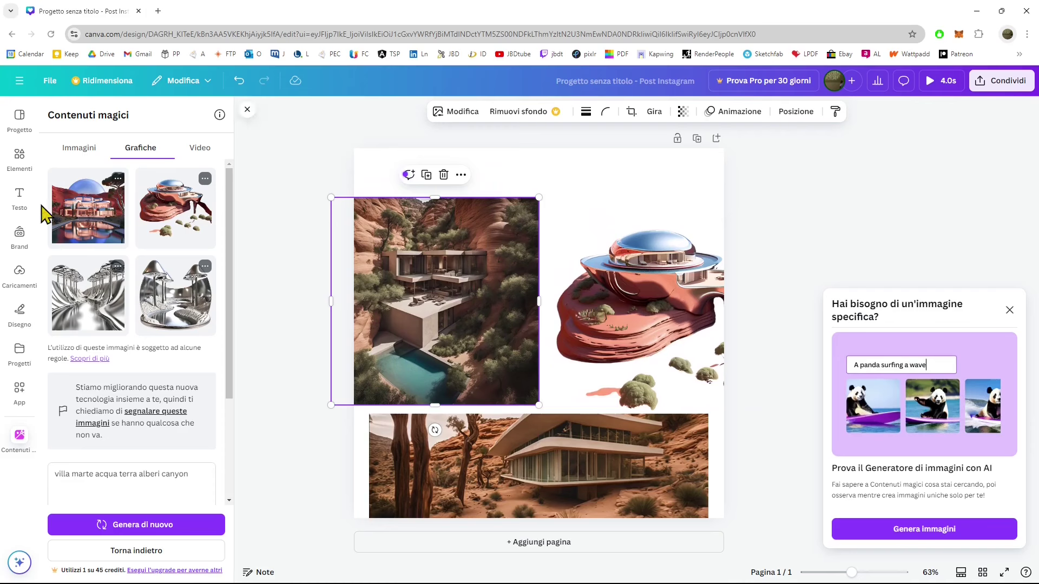
left_click(84, 149)
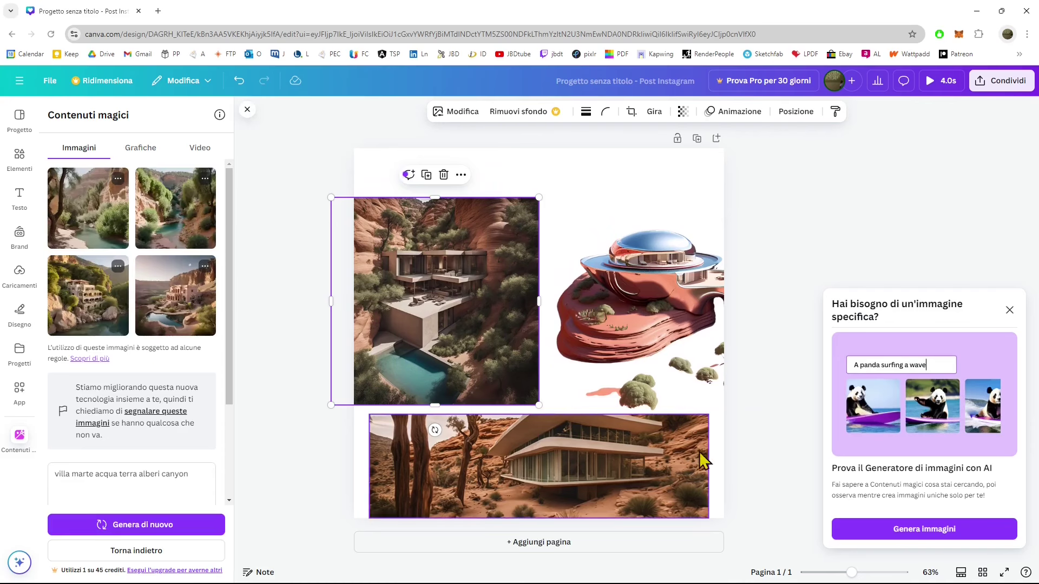
left_click(1010, 315)
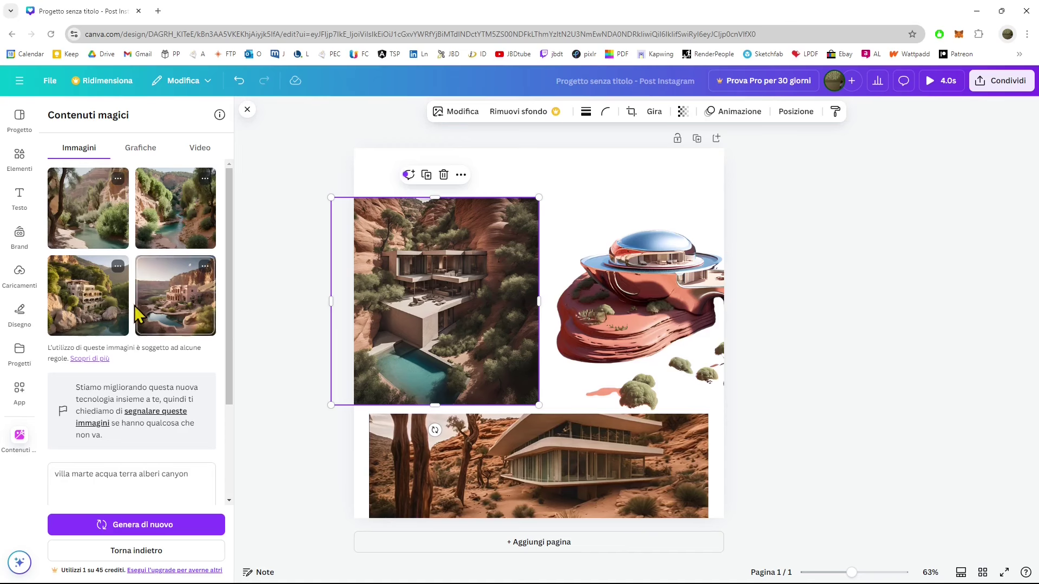
Step: Regenerate the canyon-villa images in the Acquerello watercolor style
scroll(142, 470, "down", 3)
scroll(142, 470, "down", 1)
left_click(214, 463)
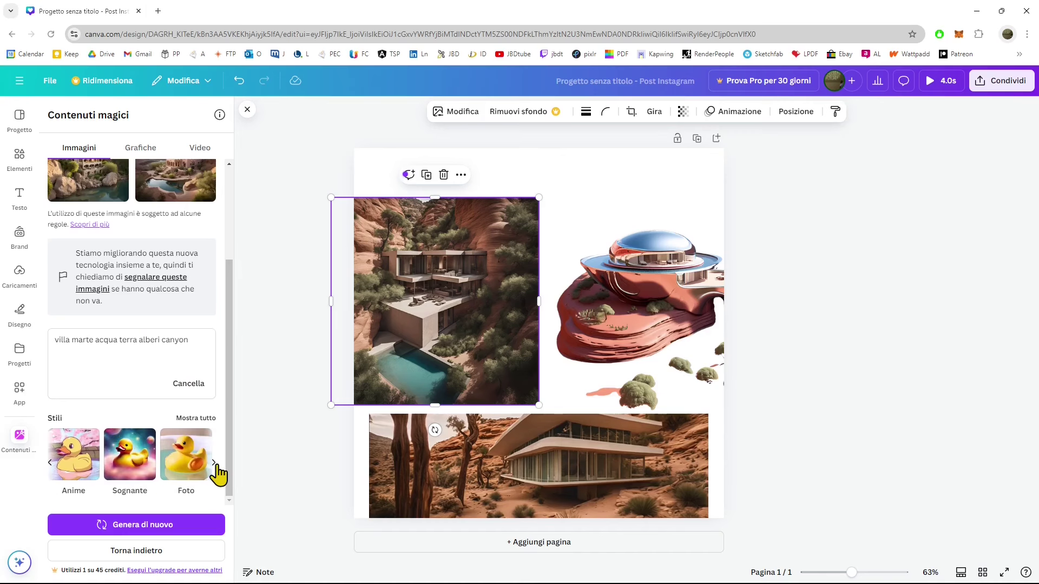
left_click(214, 464)
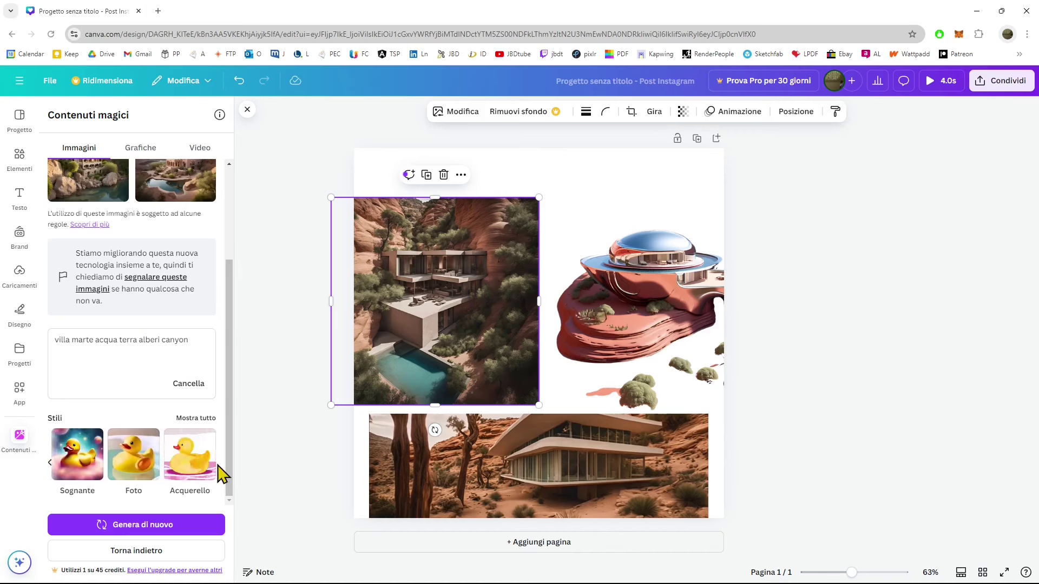
left_click(198, 465)
left_click(149, 533)
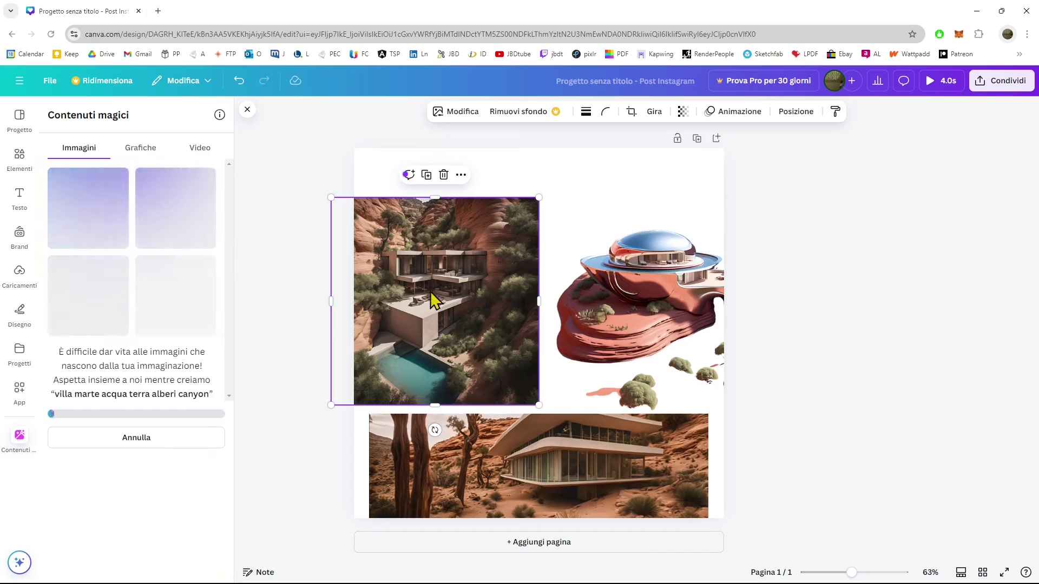
Step: Shift the chrome UFO graphic slightly left and drag a watercolor canyon scene onto the page
mouse_move(454, 324)
left_mouse_down()
mouse_move(427, 325)
mouse_move(469, 323)
left_mouse_up()
left_click(529, 456)
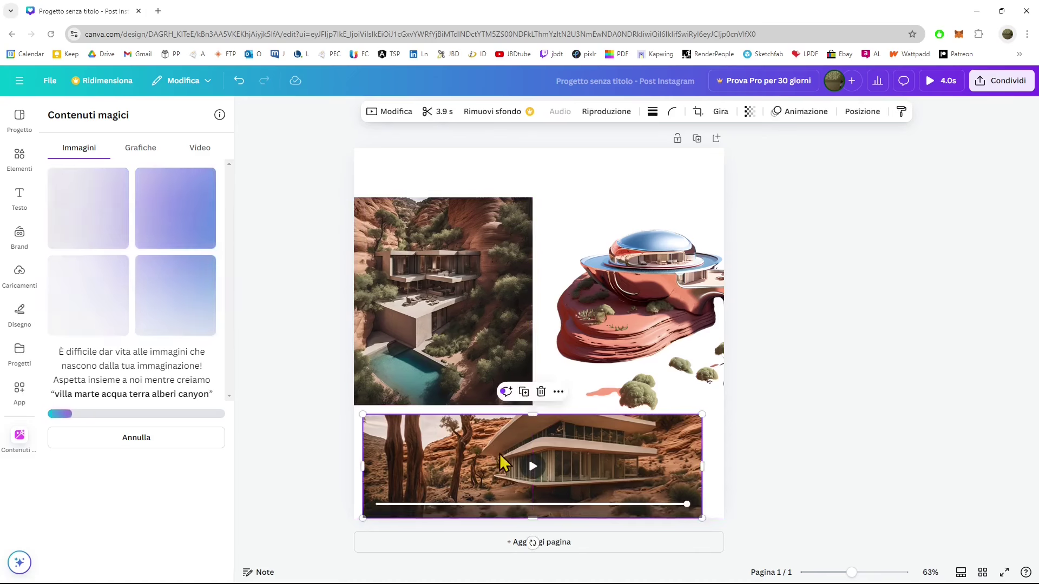
left_click_drag(649, 333, 633, 333)
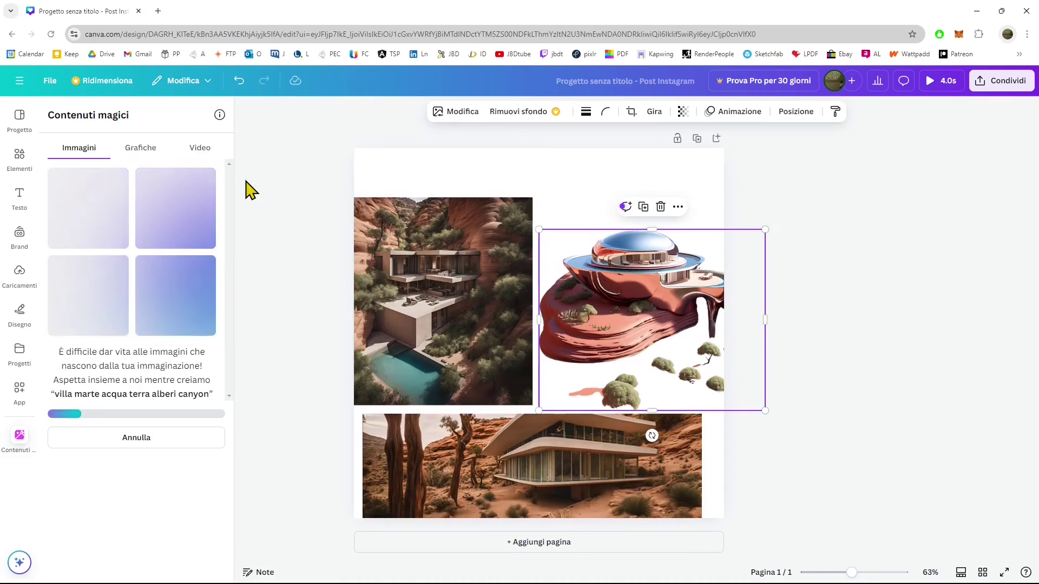
left_click(849, 217)
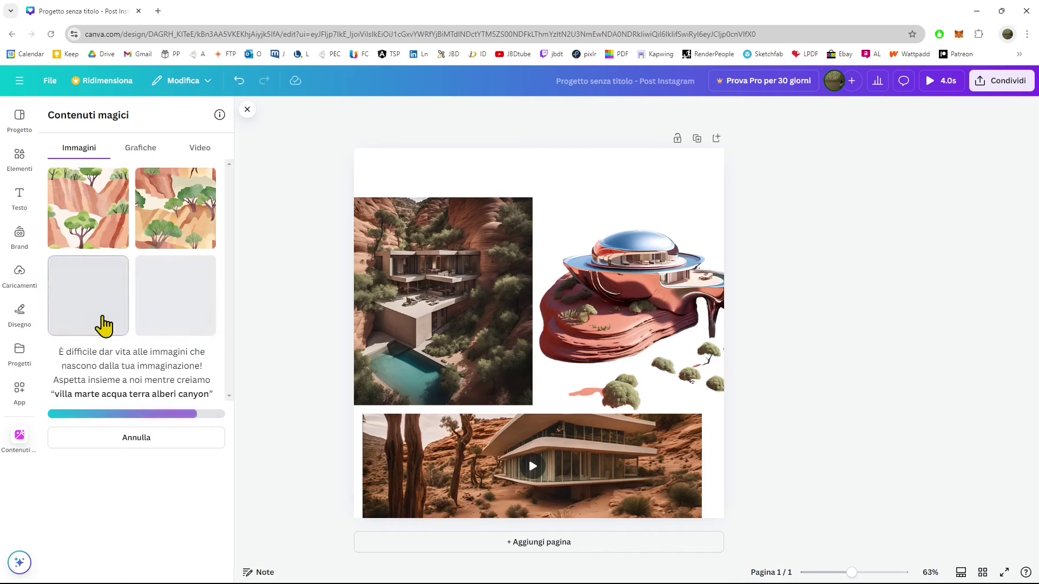
left_click_drag(175, 324, 575, 202)
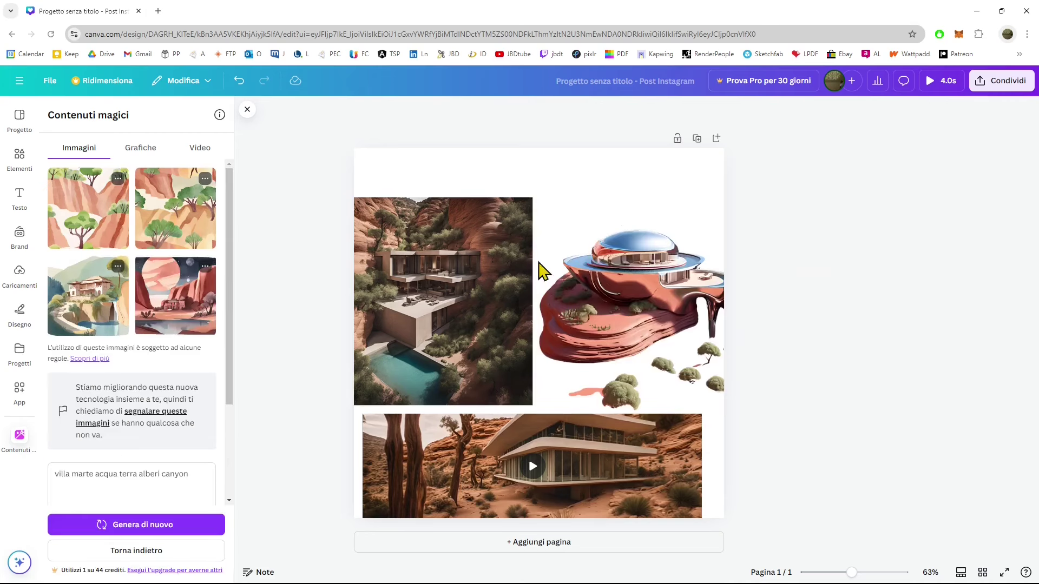
Step: Add the watercolor red-canyon scene to the page and delete its extra copy
left_click(174, 295)
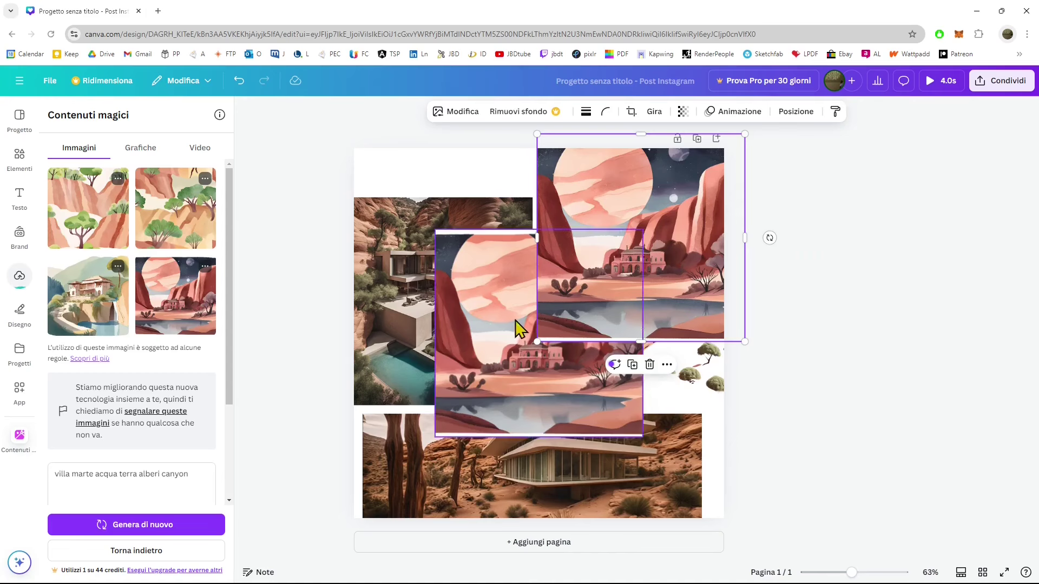
left_click_drag(505, 296, 320, 331)
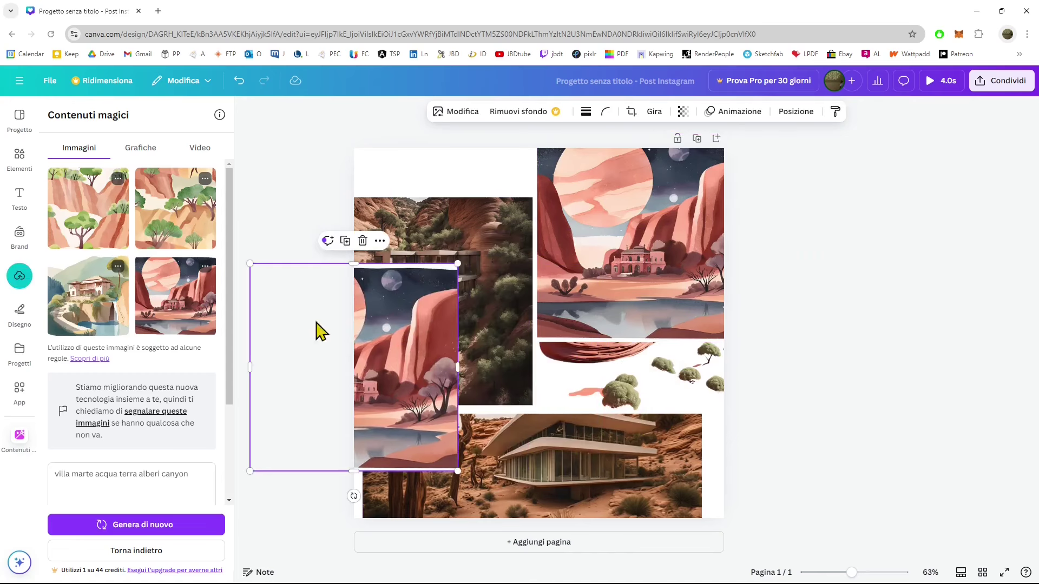
left_click(362, 242)
Step: Nudge the watercolor scene into the top right and move the UFO graphic over the lower photo
left_click_drag(620, 239, 626, 238)
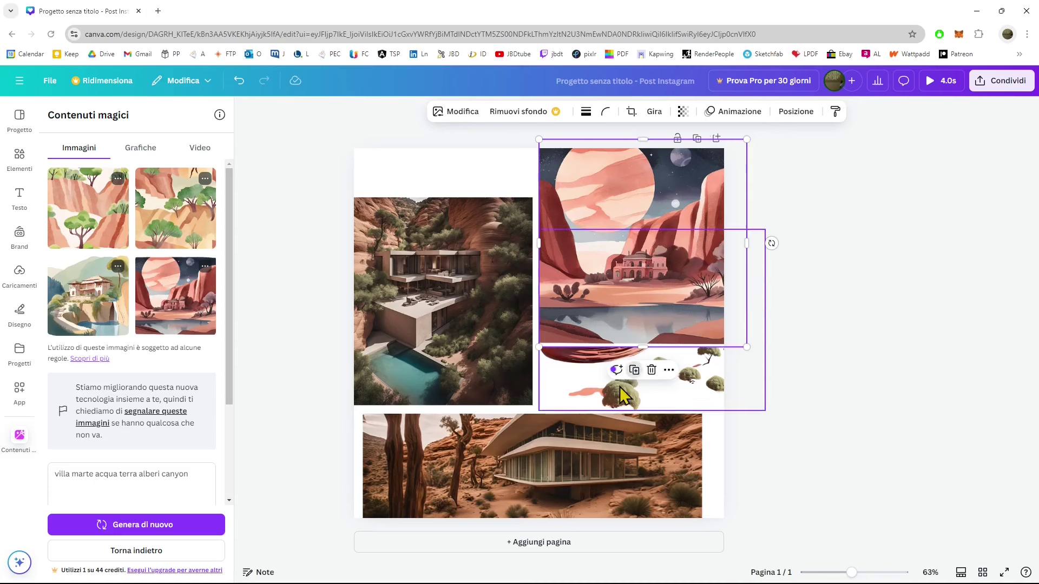
left_click_drag(583, 385, 618, 385)
left_click_drag(676, 341, 670, 417)
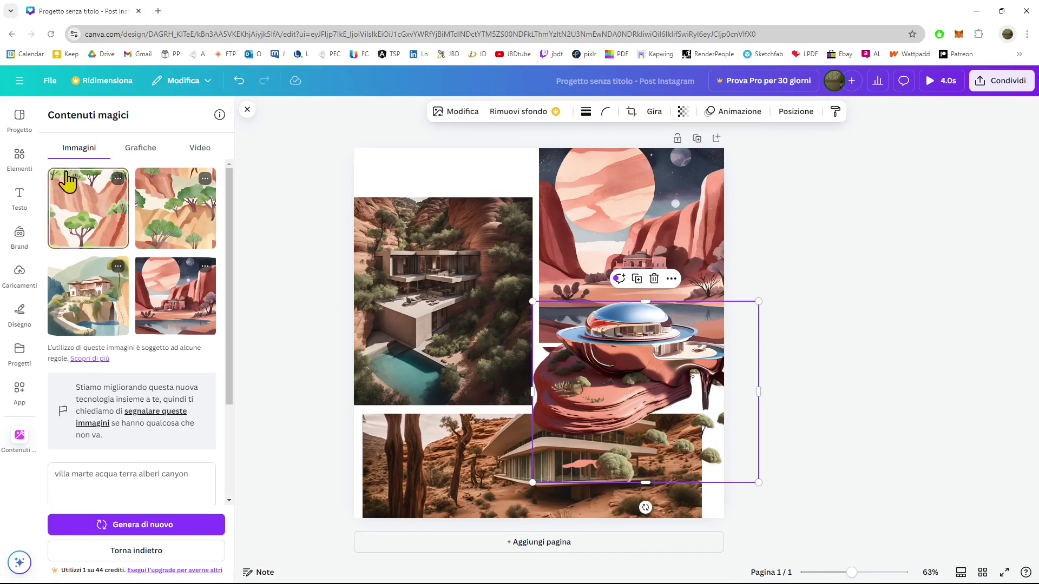
Step: Regenerate the canyon-villa images in the Cinema style
scroll(130, 433, "down", 3)
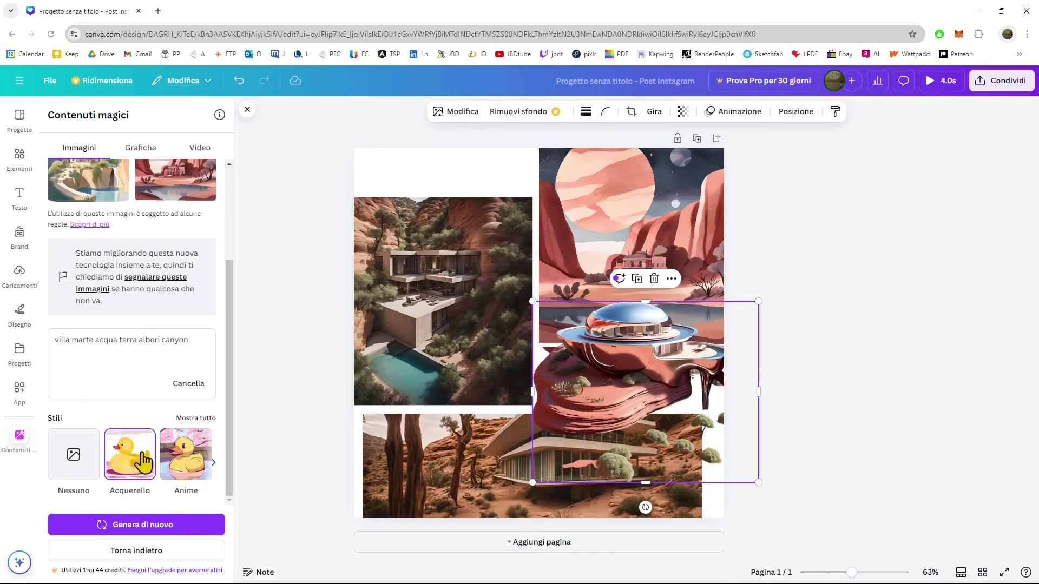
left_click(215, 464)
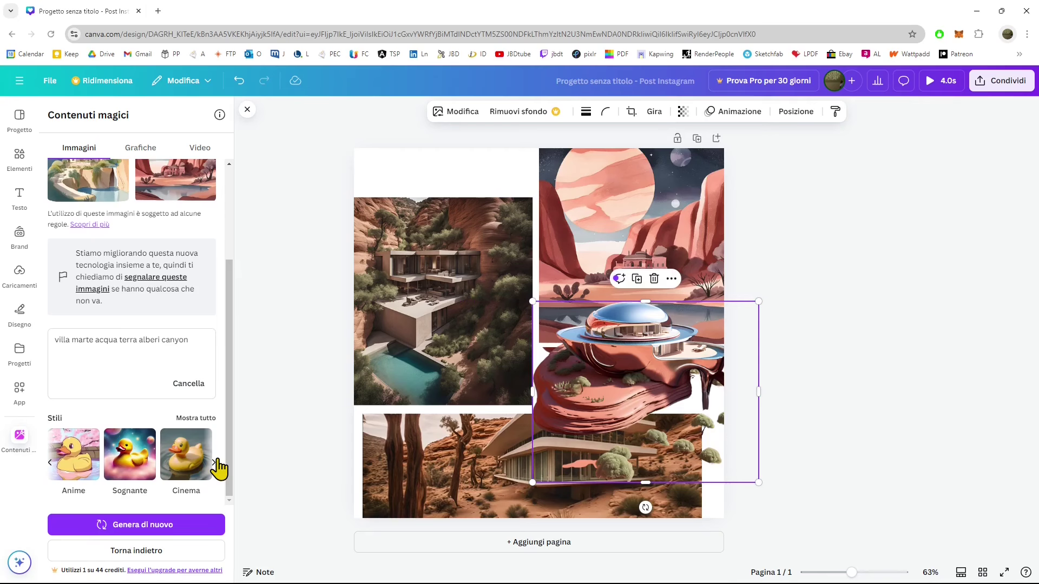
left_click(216, 463)
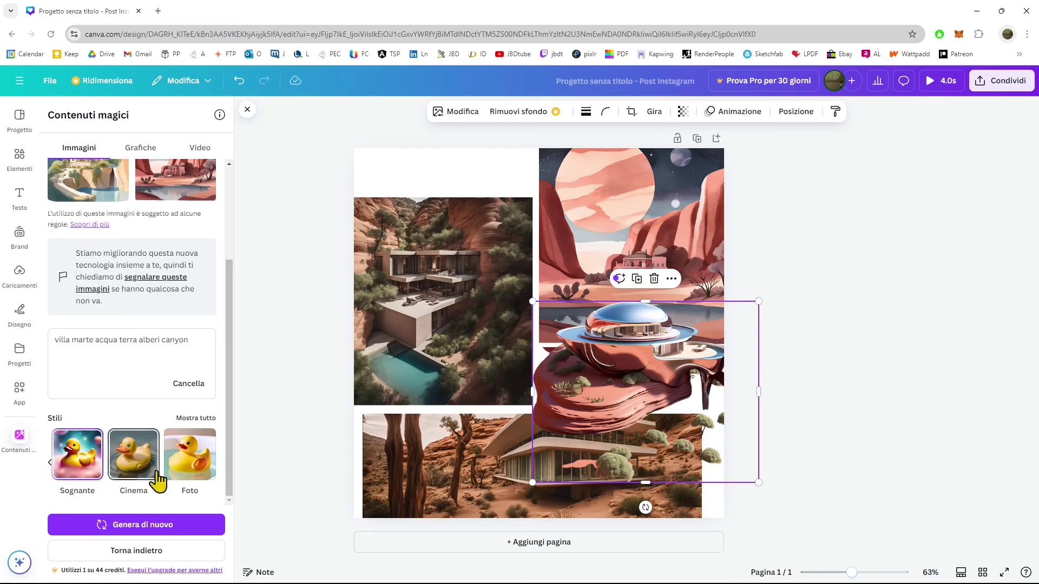
left_click(120, 521)
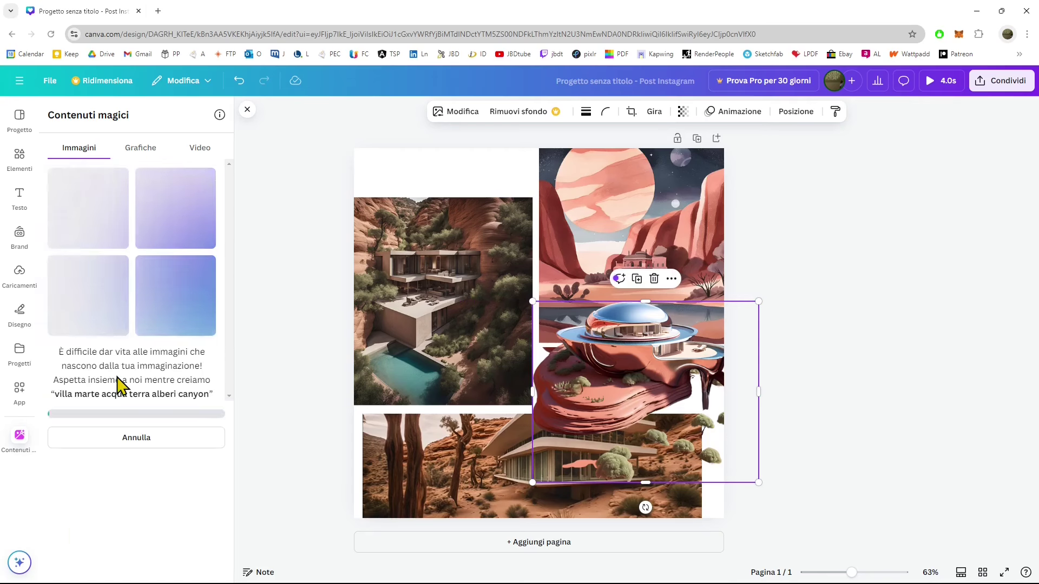
Step: Shrink the canyon-villa photo into the lower-left corner and move the UFO graphic left to centre
left_click_drag(429, 304, 421, 384)
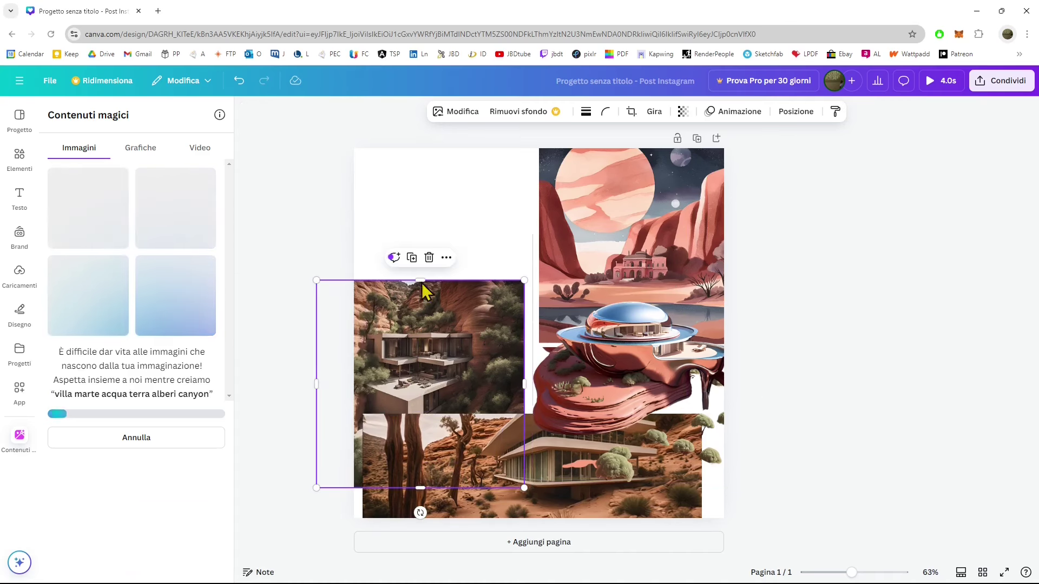
left_click_drag(418, 274, 426, 354)
left_click_drag(521, 311, 485, 399)
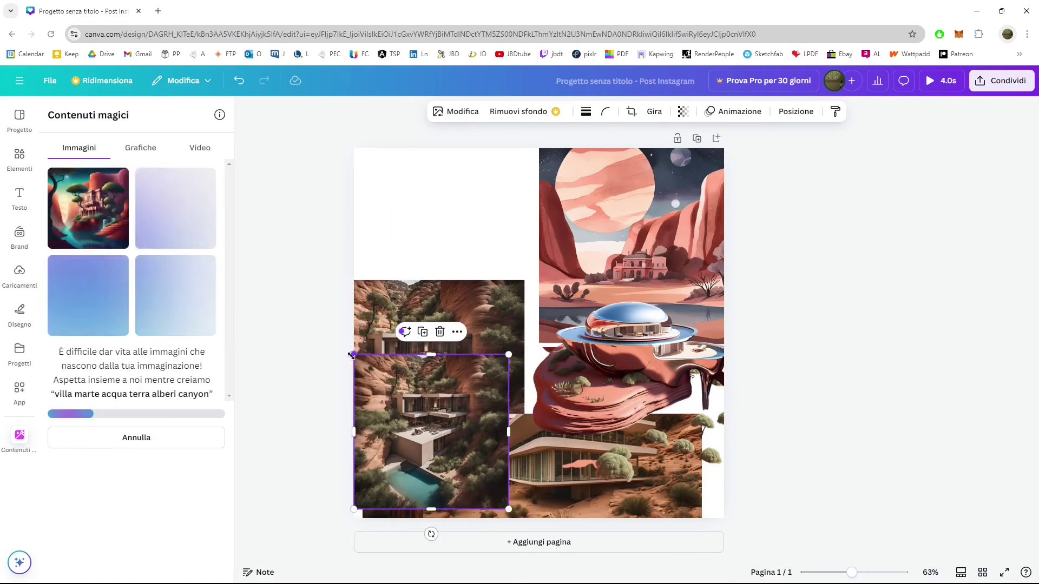
left_click_drag(352, 355, 315, 278)
left_click(305, 269)
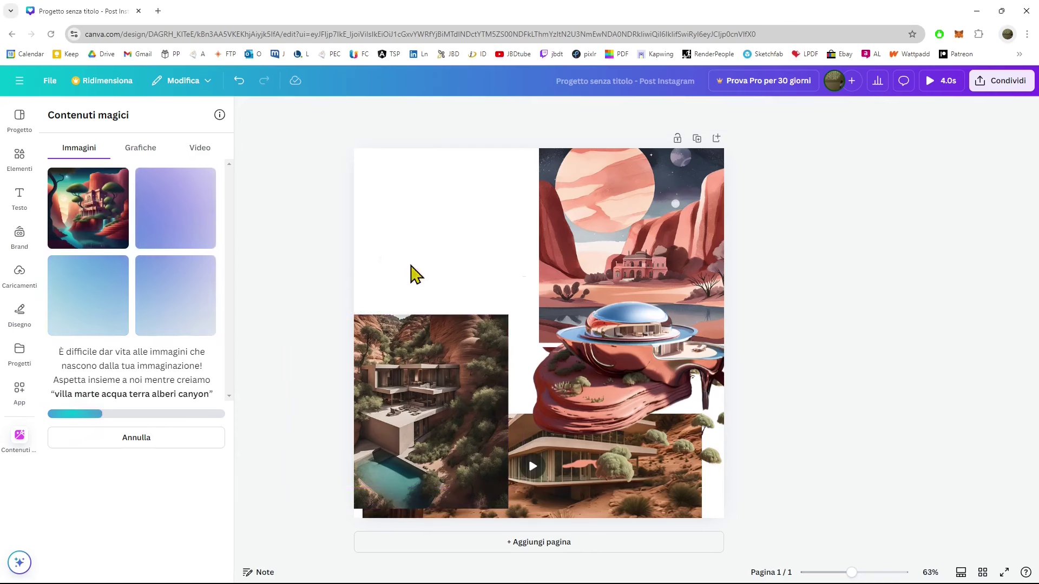
left_click_drag(657, 294, 580, 278)
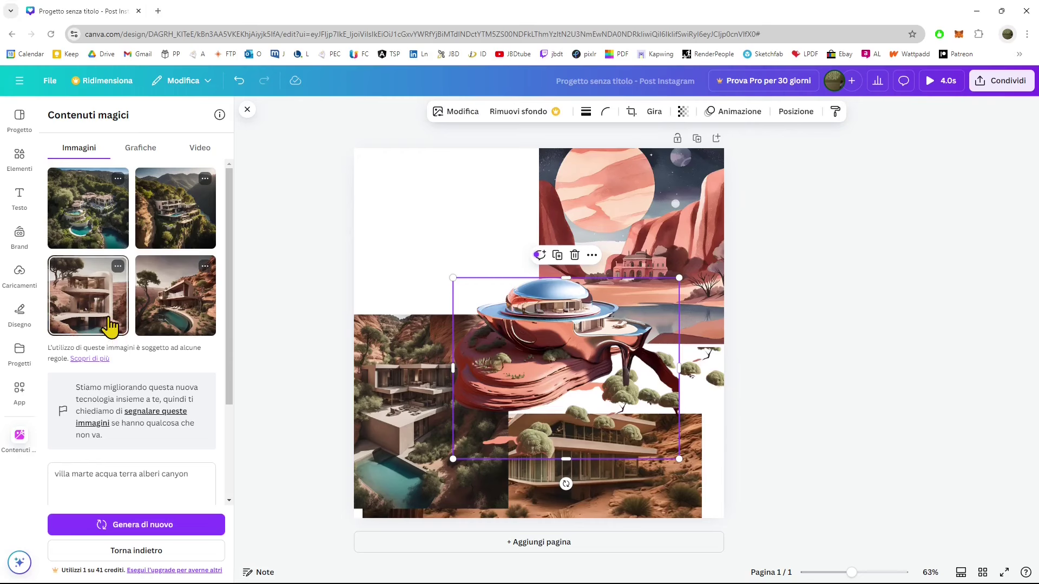
Step: Place the white curved villa photo at the top left and send it behind the other images
left_click_drag(130, 311, 449, 238)
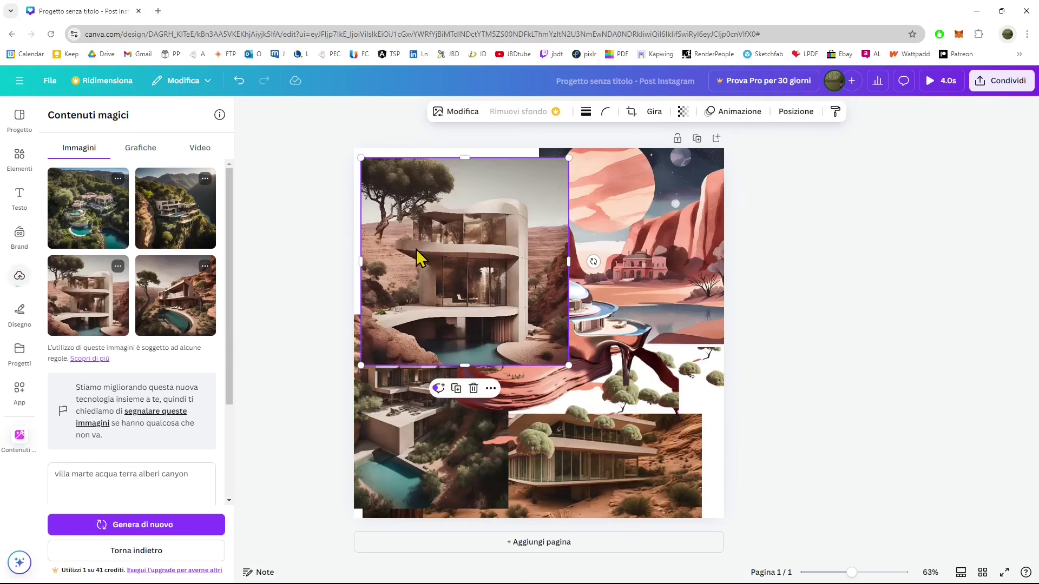
left_click_drag(472, 264, 466, 246)
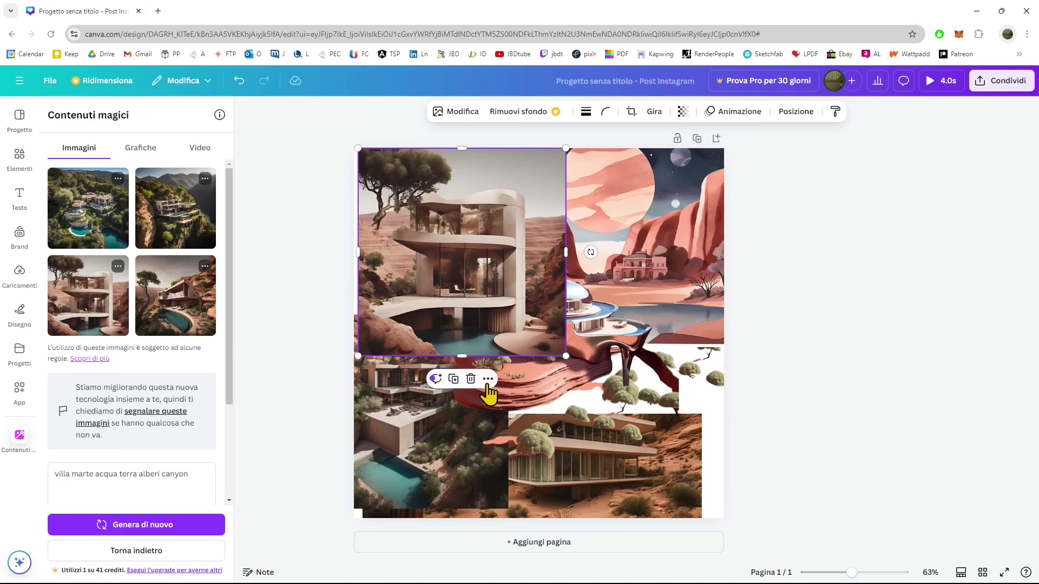
left_click(488, 380)
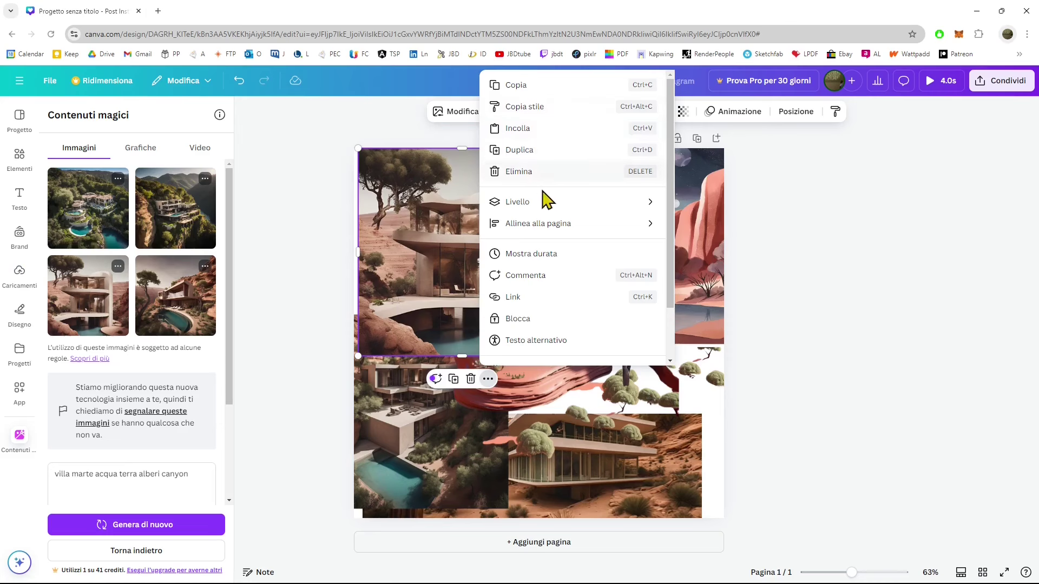
mouse_move(544, 206)
left_click(720, 267)
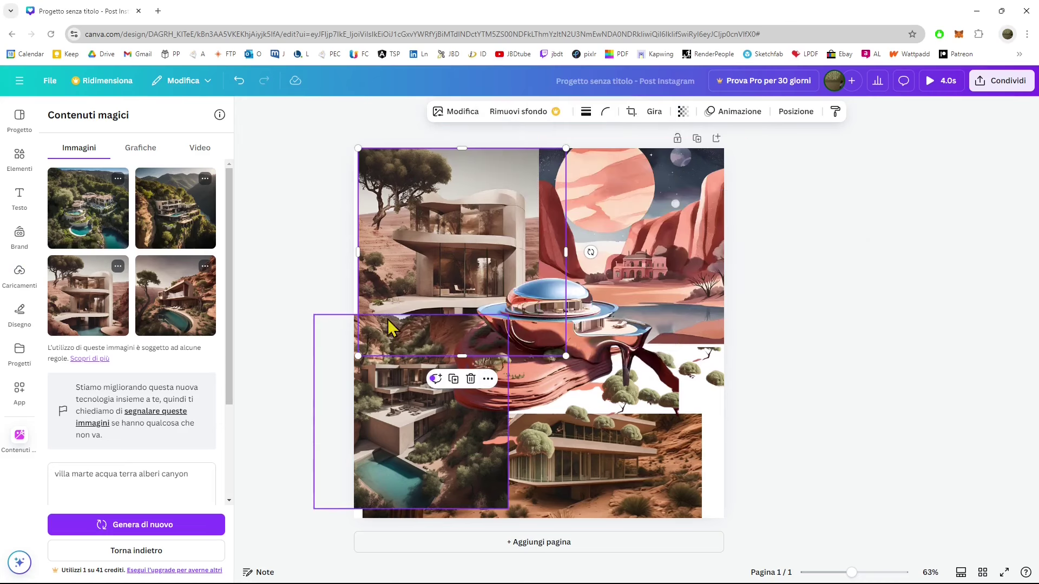
left_click(863, 392)
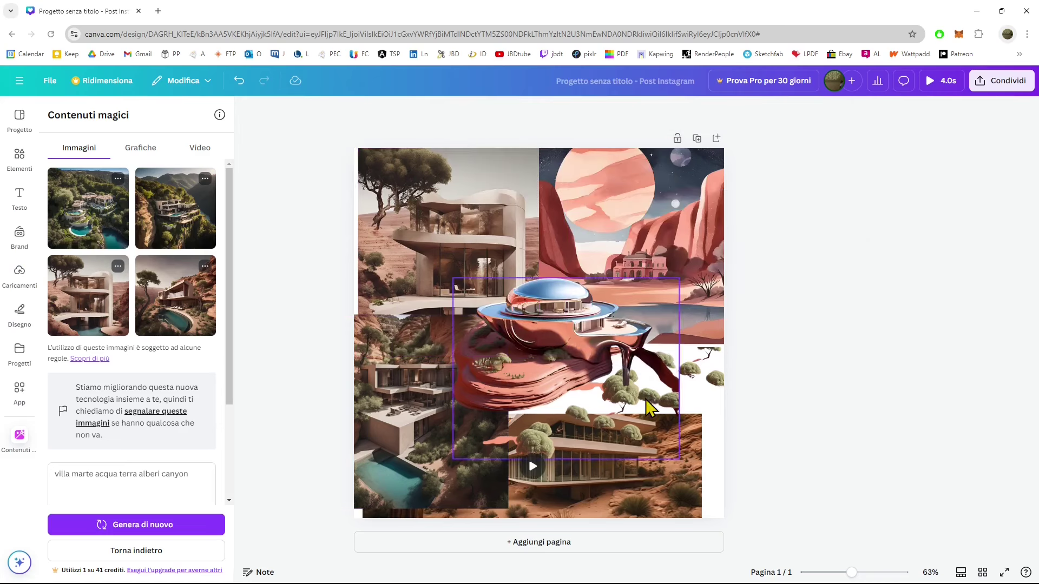
Step: Enlarge the UFO graphic and the video clip so the clip covers the lower right
left_click_drag(572, 351, 597, 363)
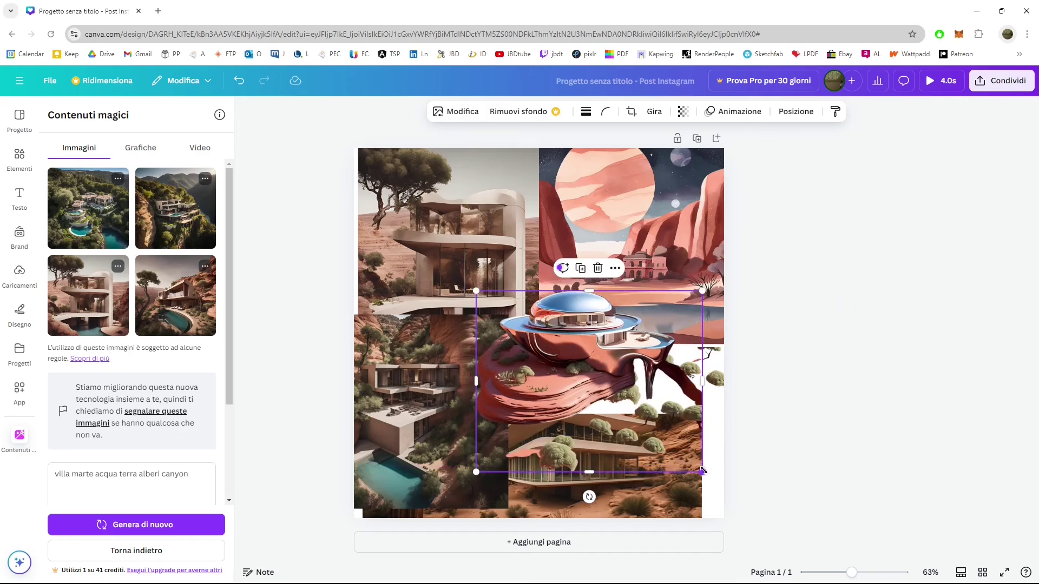
left_click_drag(703, 471, 734, 529)
left_click(663, 511)
left_click_drag(657, 506, 691, 464)
left_click_drag(768, 399, 951, 337)
left_click_drag(638, 453, 623, 455)
Step: Reposition the chrome UFO graphic higher and right, over the watercolor red-canyon scene
left_click(836, 252)
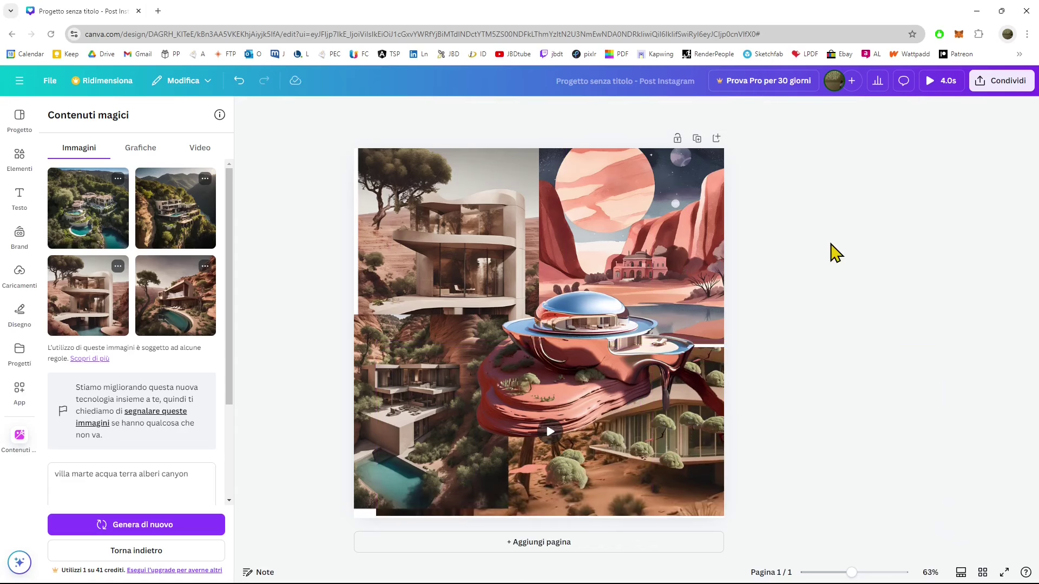
left_click(580, 388)
left_click_drag(580, 388, 554, 372)
left_click(790, 368)
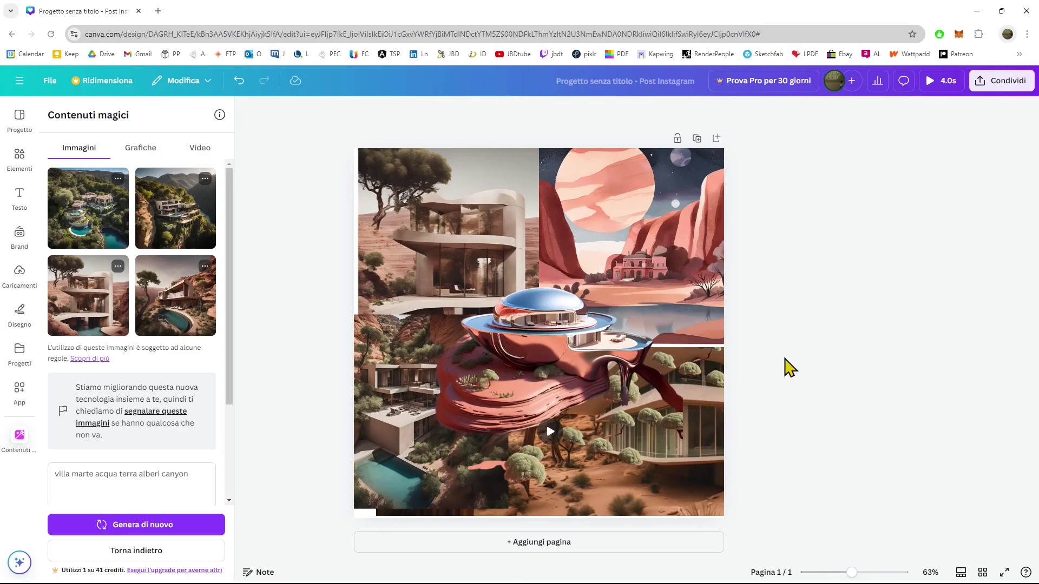
left_click_drag(547, 347, 659, 312)
left_click(912, 262)
left_click(923, 293)
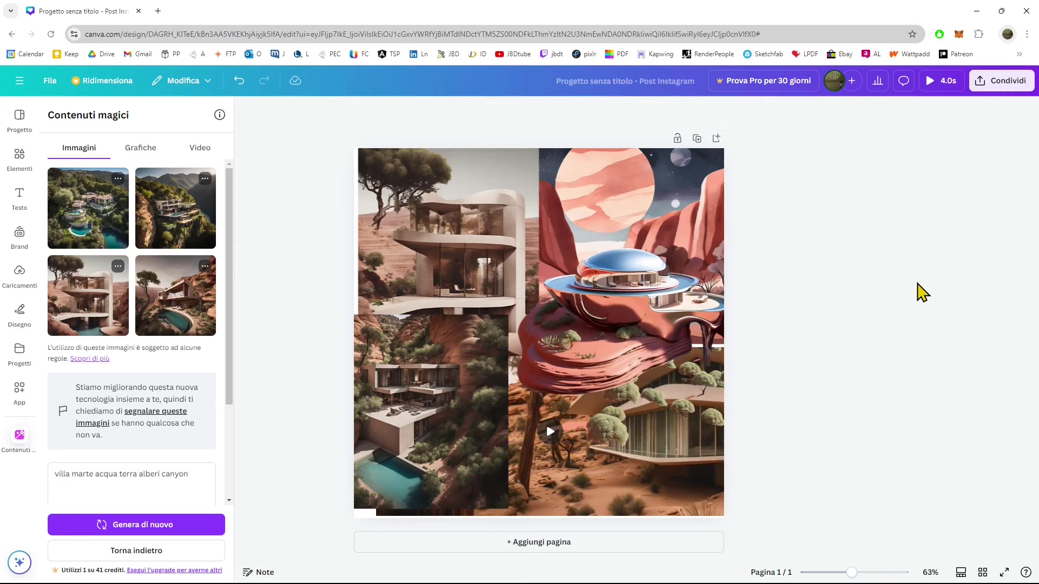